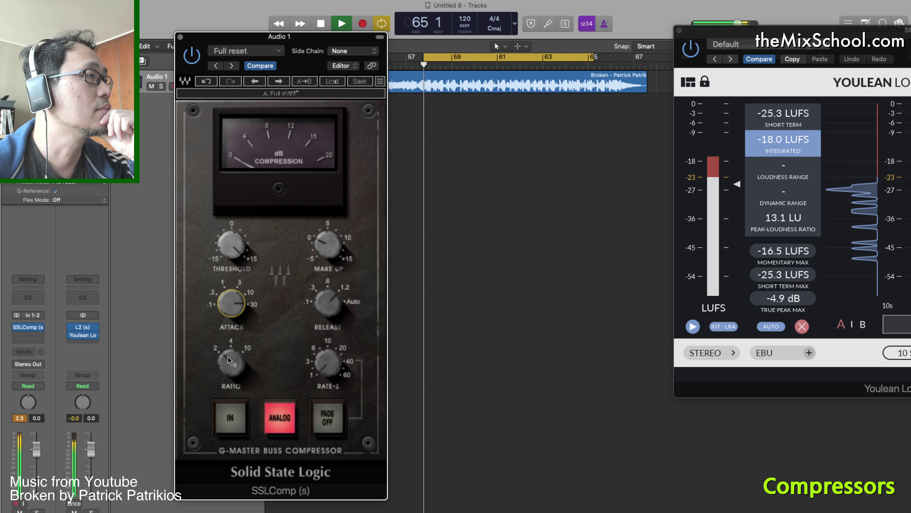
Set the SSL compressor's ratio to 4:1 and switch its compression in
click(230, 359)
drag(230, 365, 231, 355)
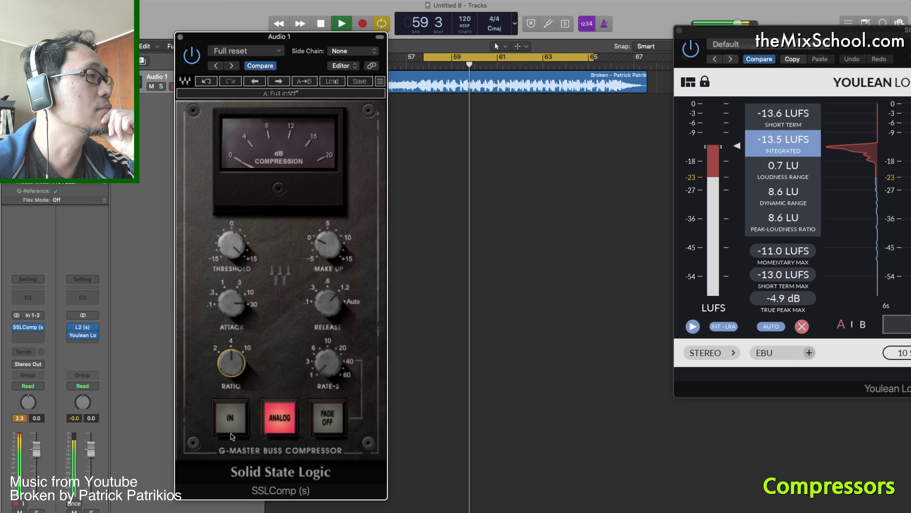
click(230, 420)
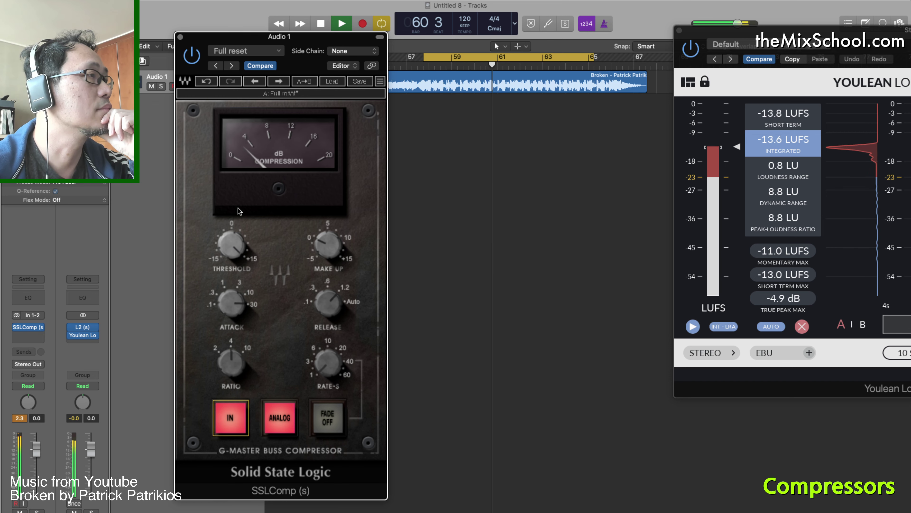
Lower the SSL compressor's threshold to about +10 and raise its make-up gain to just under 5 dB
click(231, 246)
drag(230, 246, 230, 257)
drag(326, 248, 327, 244)
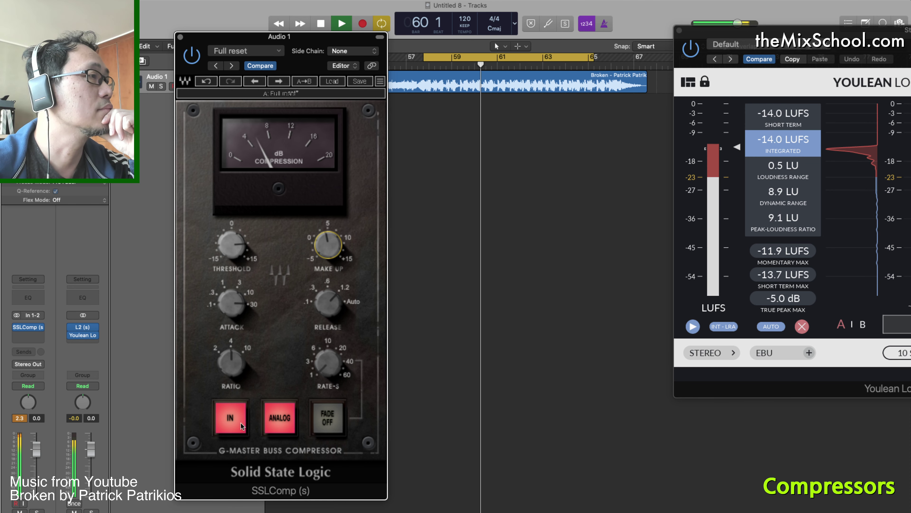
Compare the track with and without the SSL compression while it plays, leaving the compression in
click(230, 418)
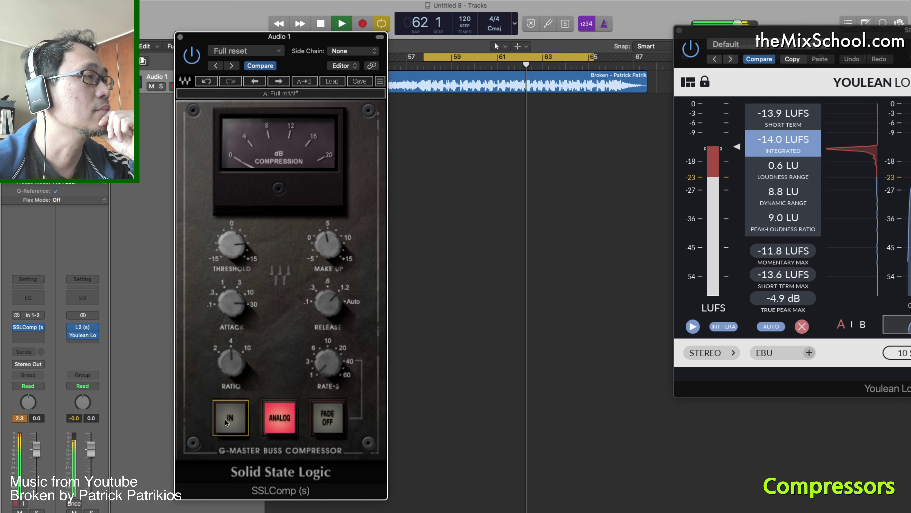
click(229, 419)
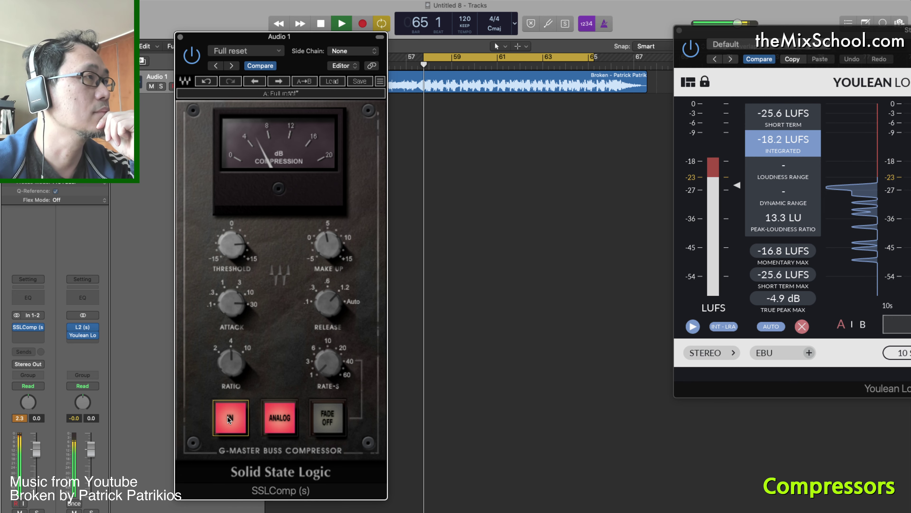
click(229, 419)
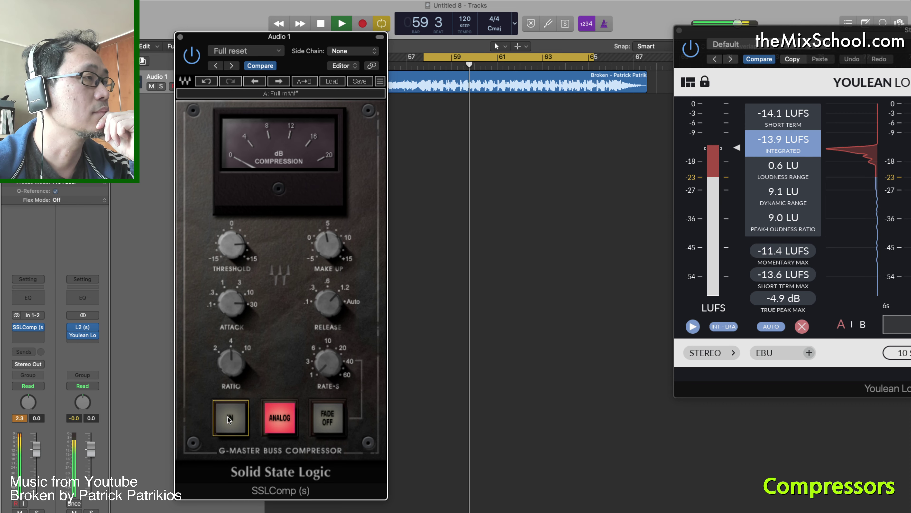
click(229, 419)
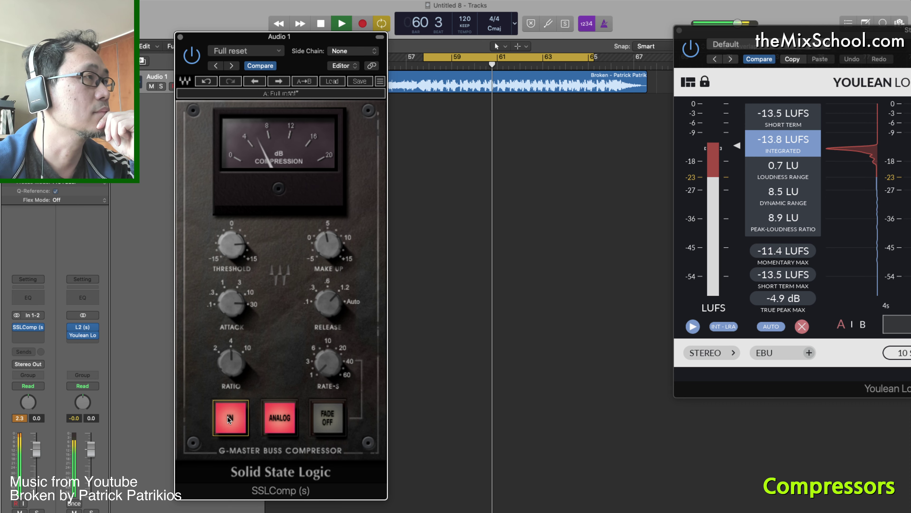
Lower the SSL compressor's threshold to about +8 and compare the compressed sound with the bypassed one
click(229, 247)
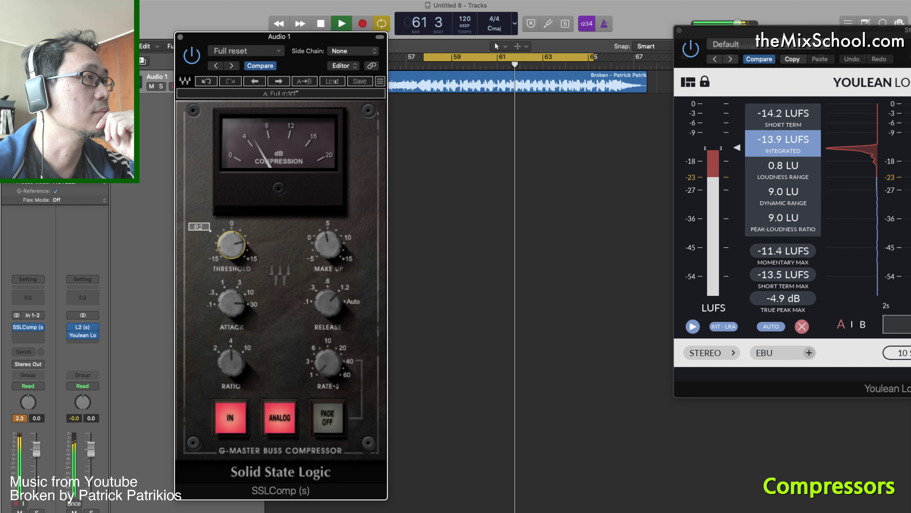
drag(228, 247, 229, 252)
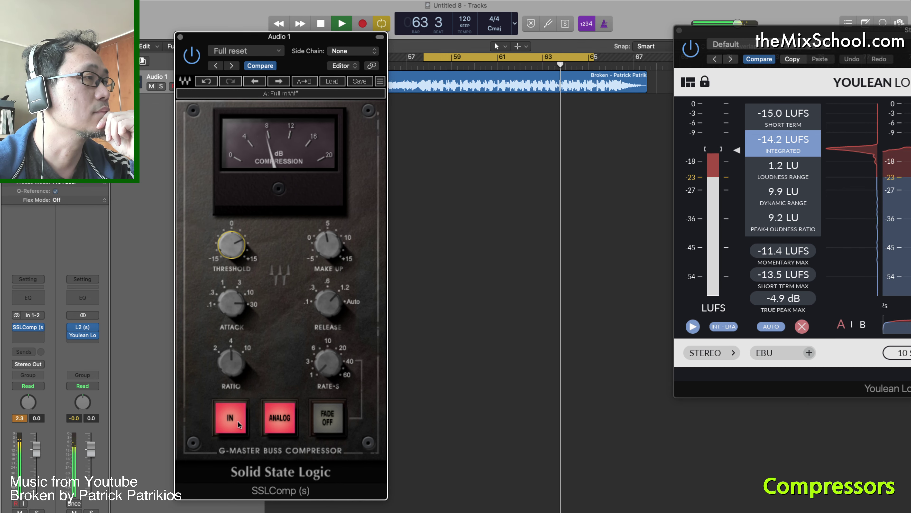
click(231, 420)
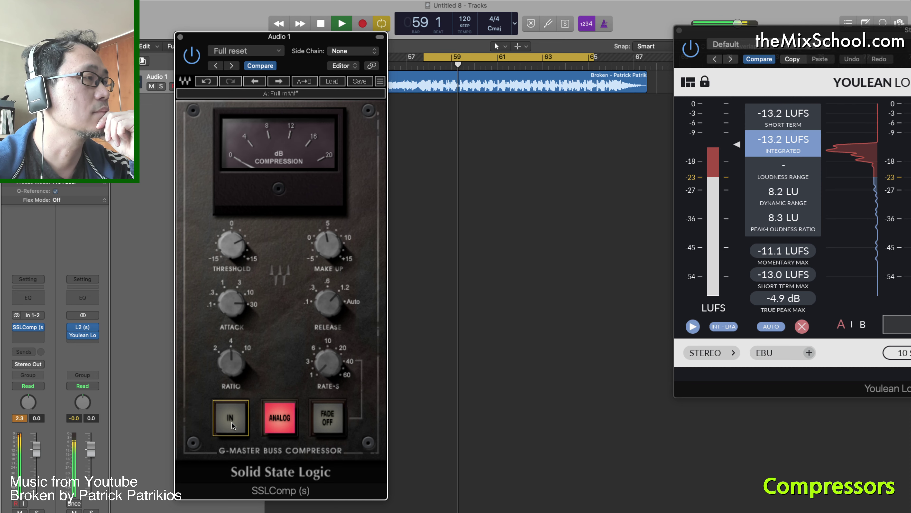
click(231, 418)
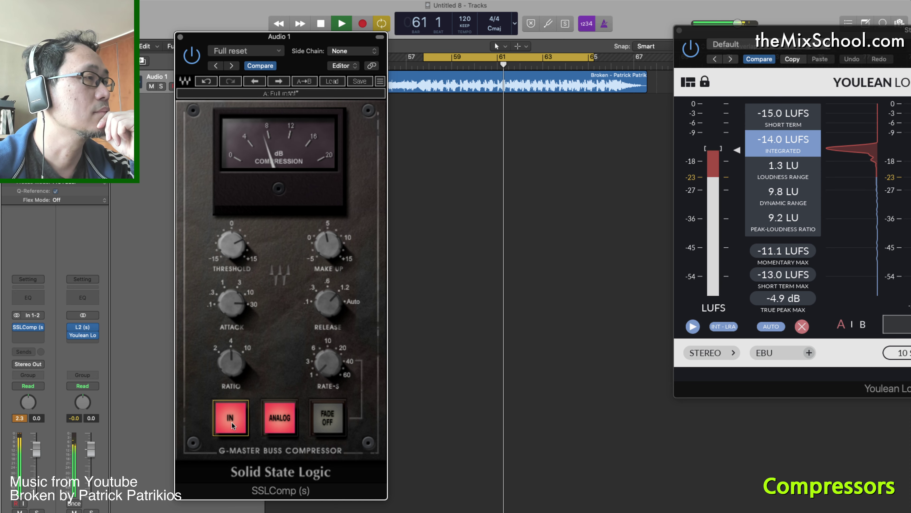
Turn off analog modelling and set the attack to 1 ms with the compression bypassed, then switch it back in
click(280, 417)
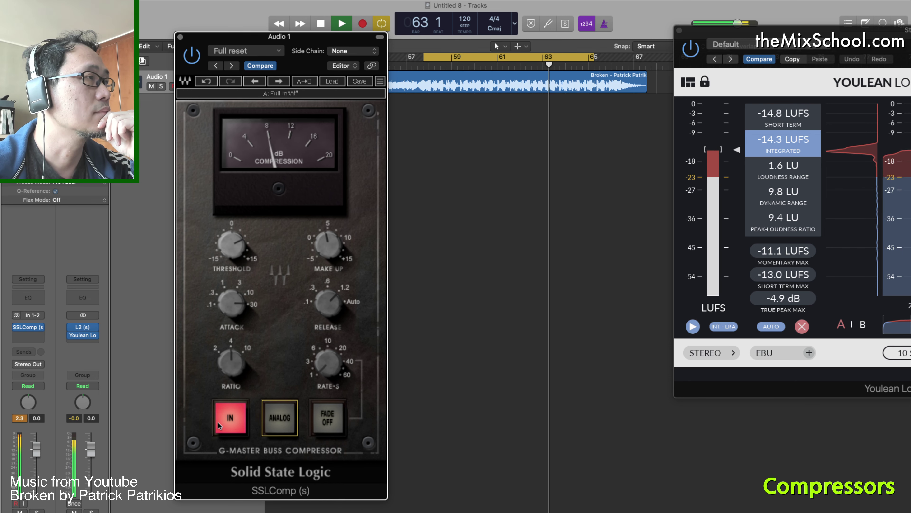
click(233, 417)
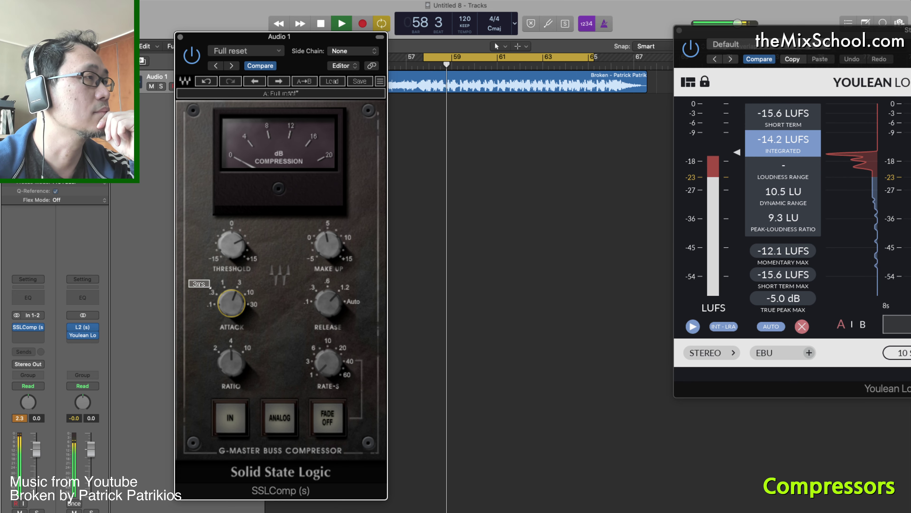
drag(230, 305, 229, 323)
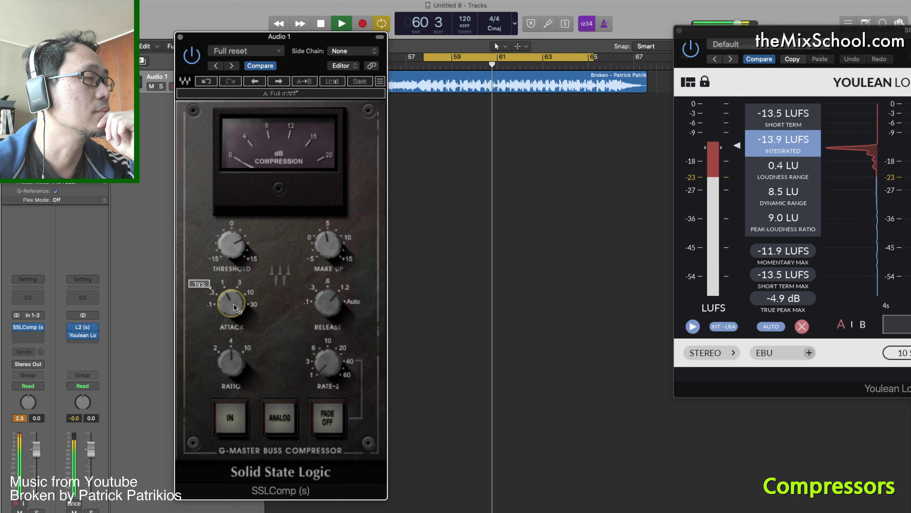
click(236, 418)
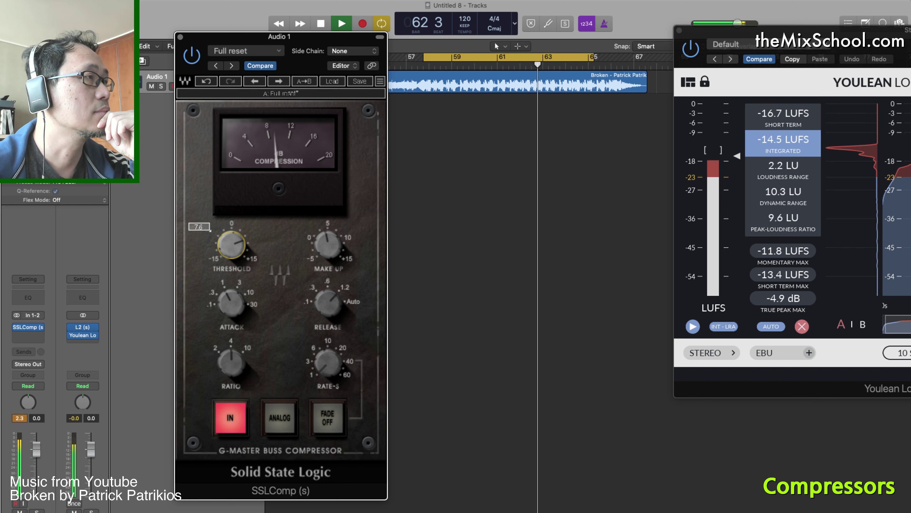
Raise the SSL compressor's threshold to 9.8 and its make-up gain to about 6 dB
drag(230, 248, 230, 235)
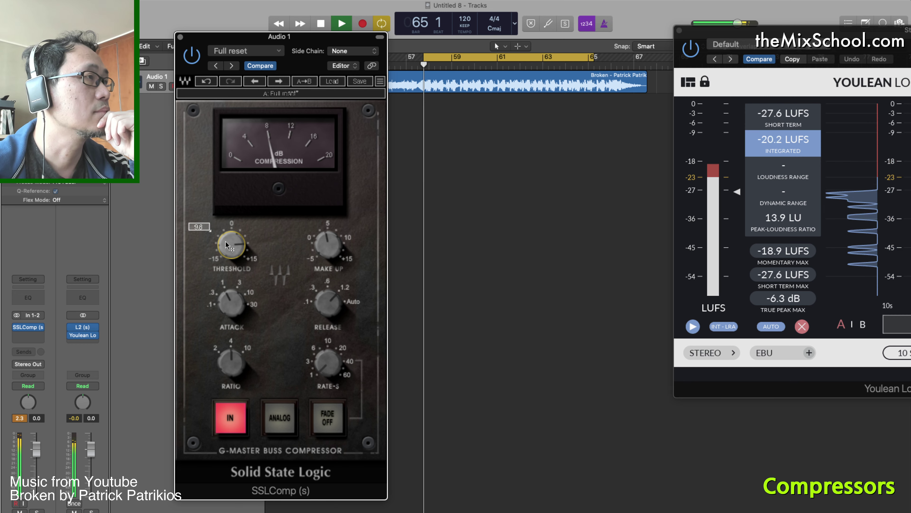
click(233, 419)
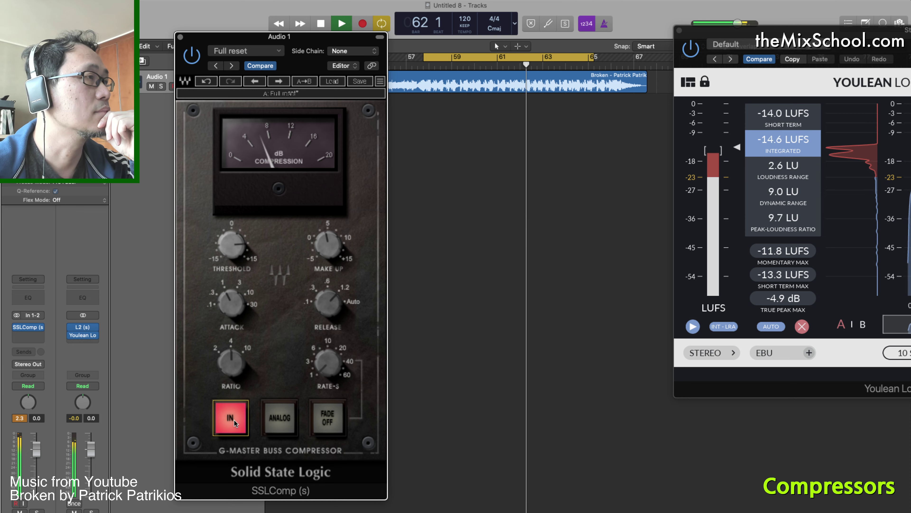
mouse_move(328, 244)
scroll(329, 245, up, 4)
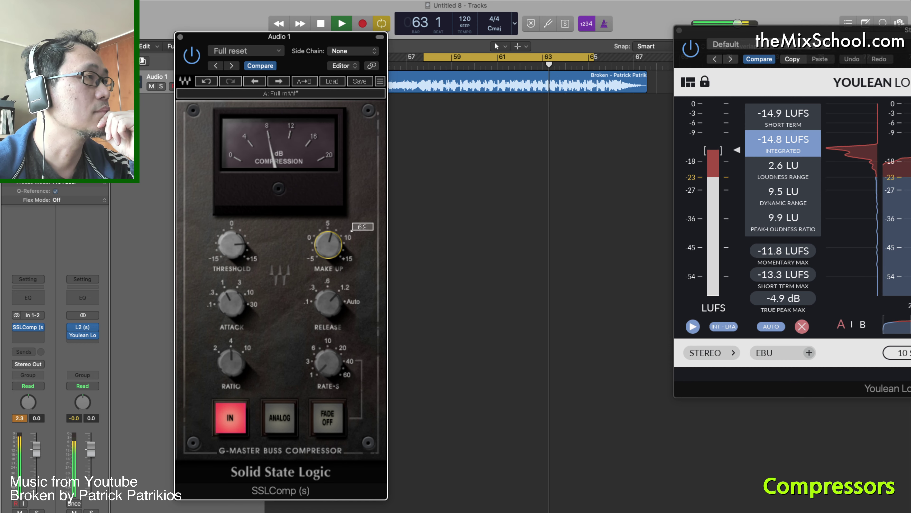
scroll(329, 244, down, 2)
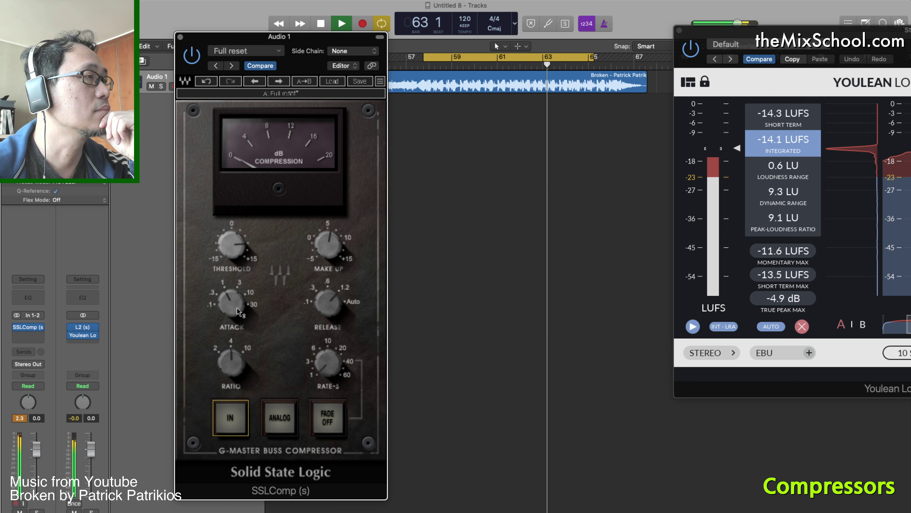
Lengthen the SSL compressor's attack to 10 ms while the compression is bypassed, and switch it back in
click(233, 422)
click(231, 302)
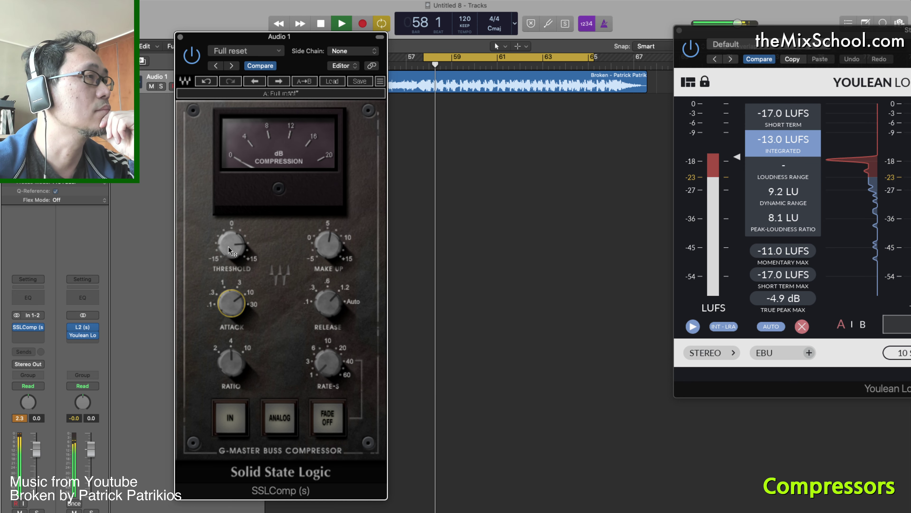
click(230, 416)
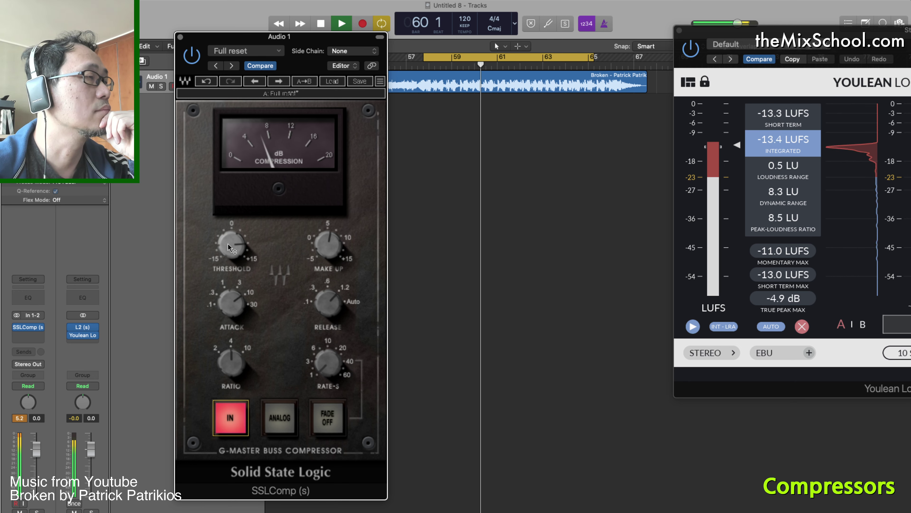
Lower the SSL compressor's threshold to about +5 and compare the compressed and bypassed sound
mouse_move(231, 244)
drag(231, 244, 232, 258)
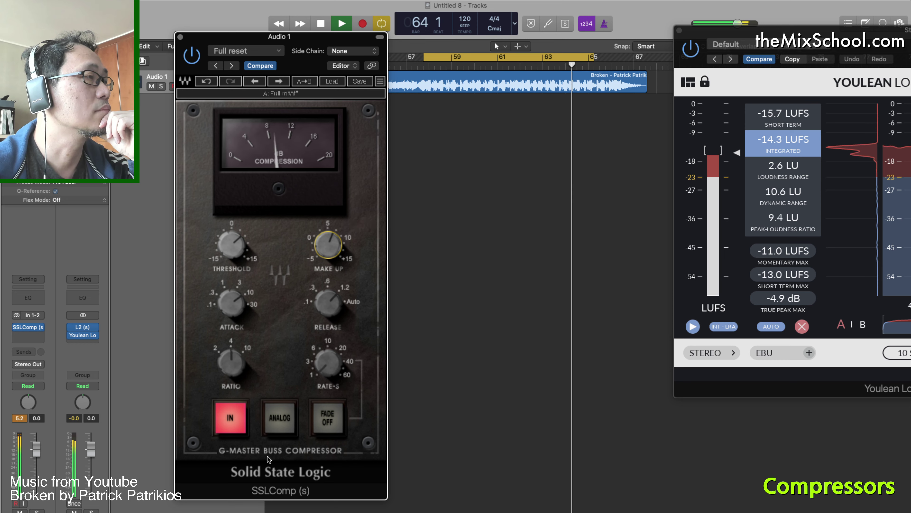
click(230, 424)
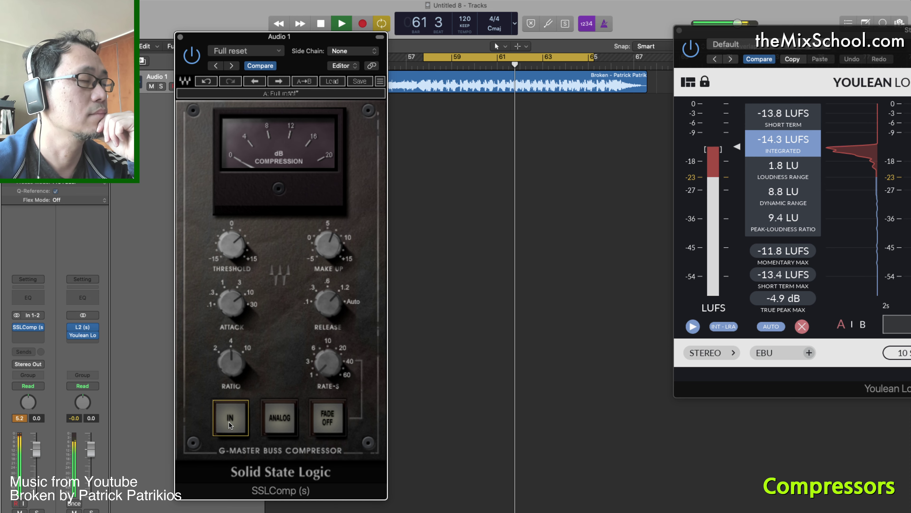
click(230, 424)
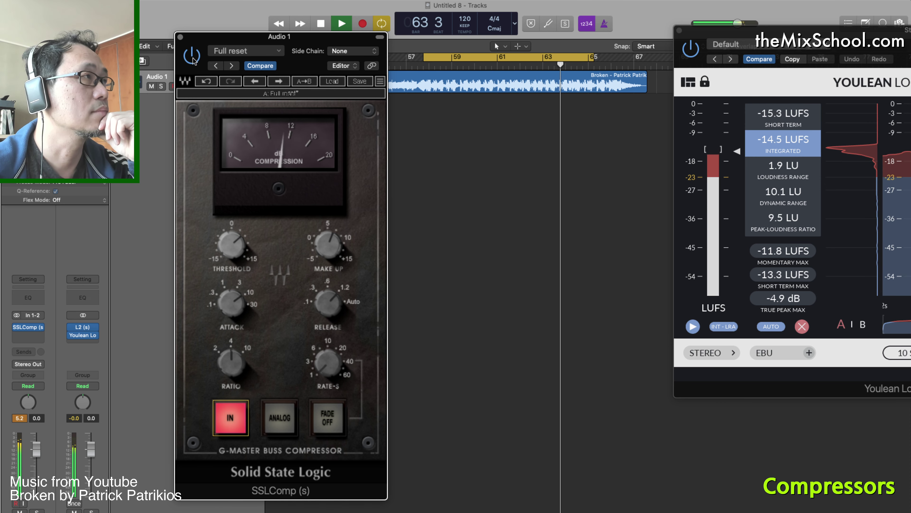
Bypass the SSLComp plug-in on Audio 1 and insert Logic's stereo Compressor in the slot below it
click(15, 327)
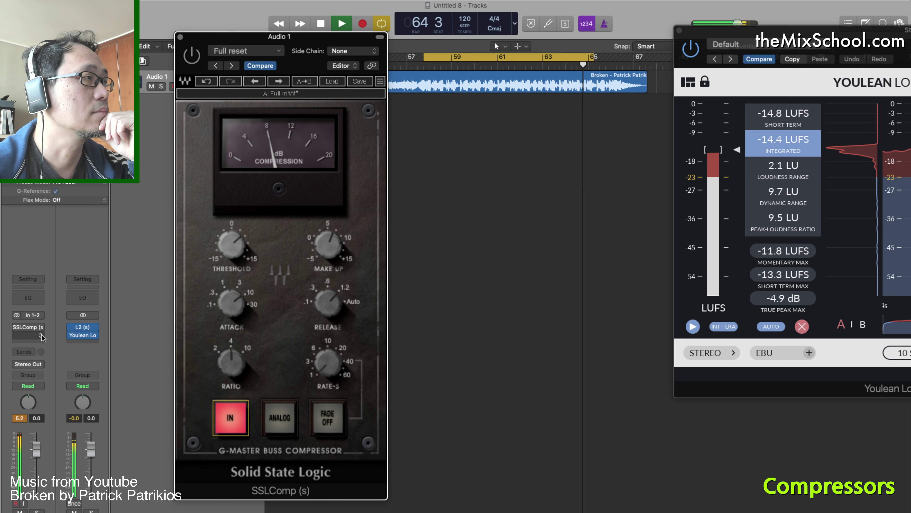
click(28, 336)
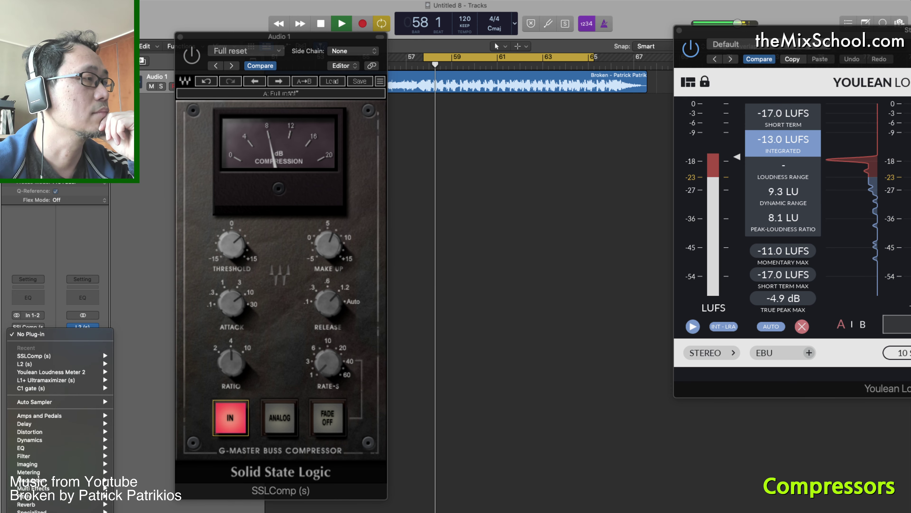
mouse_move(68, 359)
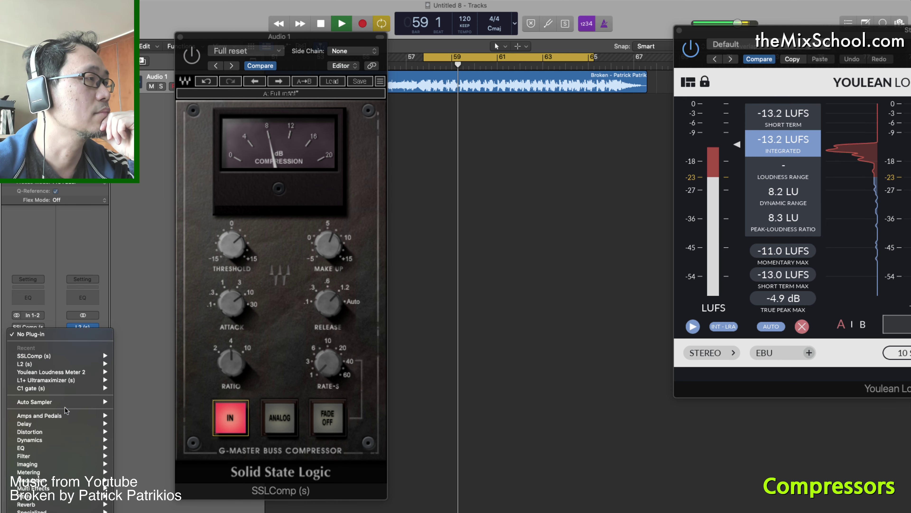
mouse_move(65, 440)
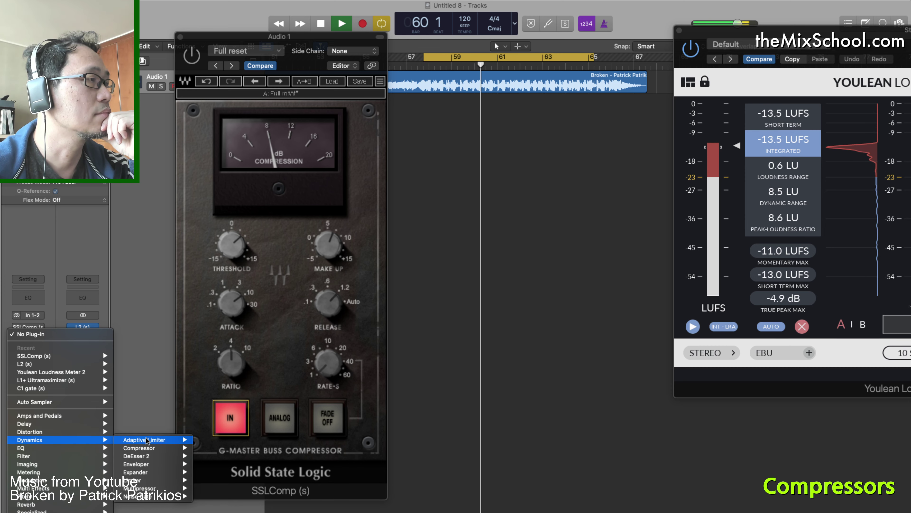
mouse_move(172, 447)
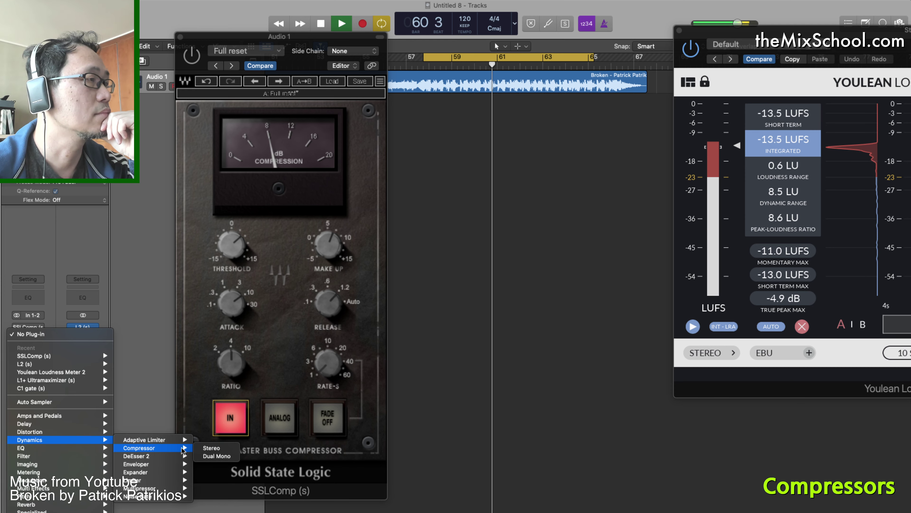
click(212, 448)
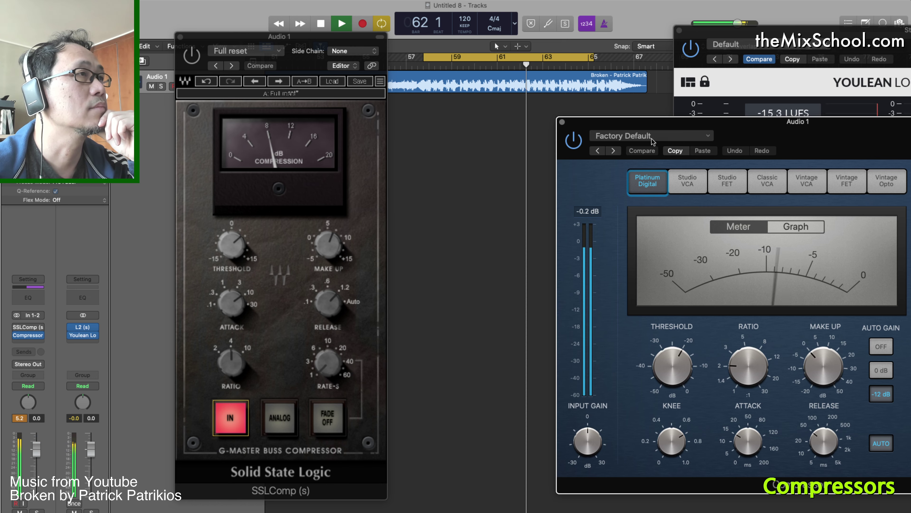
Move the Compressor window over the SSL plug-in and choose the Classic VCA model with auto gain off
drag(658, 122, 277, 93)
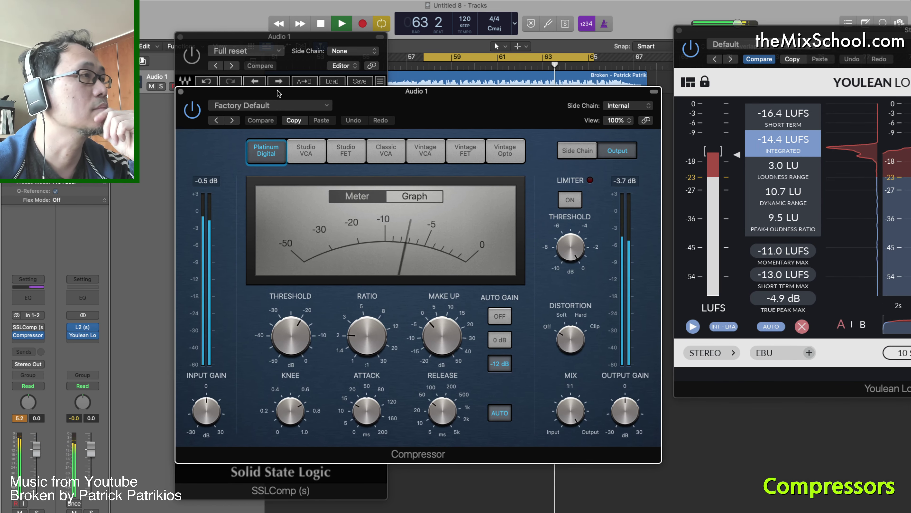
click(387, 154)
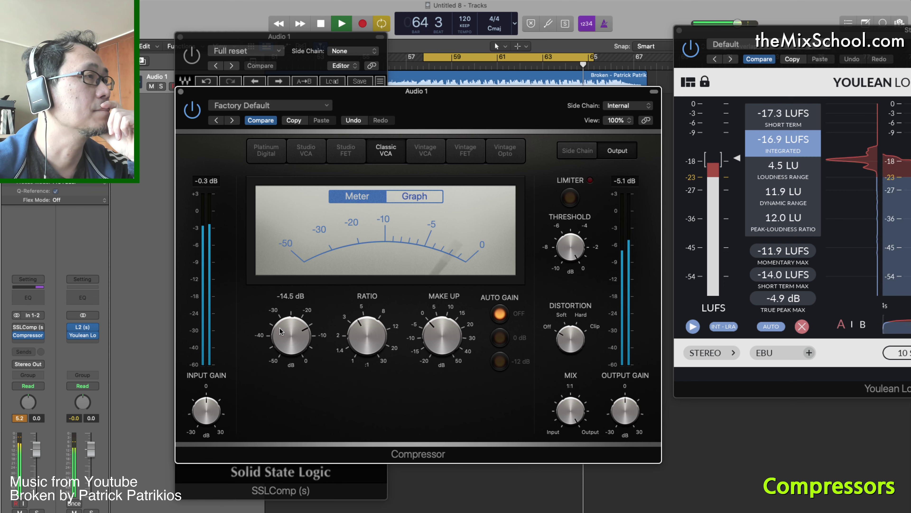
Adjust the Classic VCA threshold, set the ratio to 4.8:1, and toggle the plug-in's bypass to compare
drag(283, 337, 317, 339)
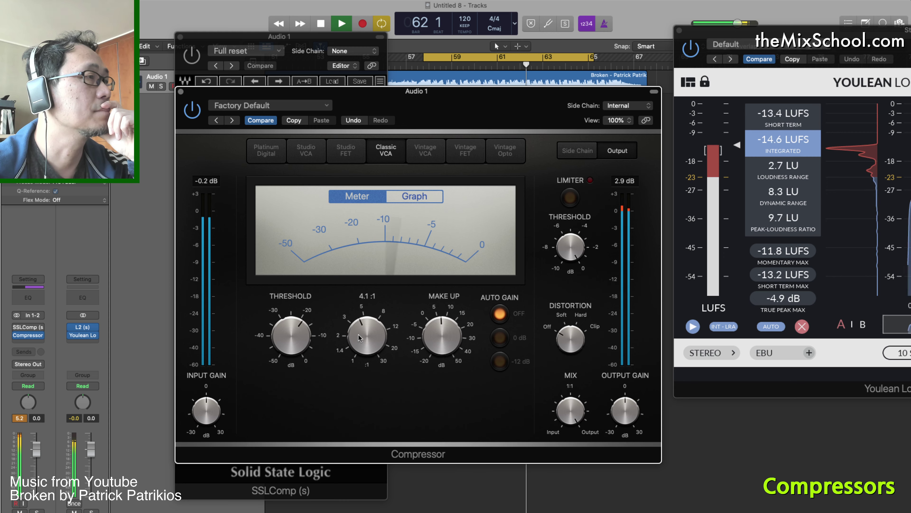
drag(360, 338, 360, 333)
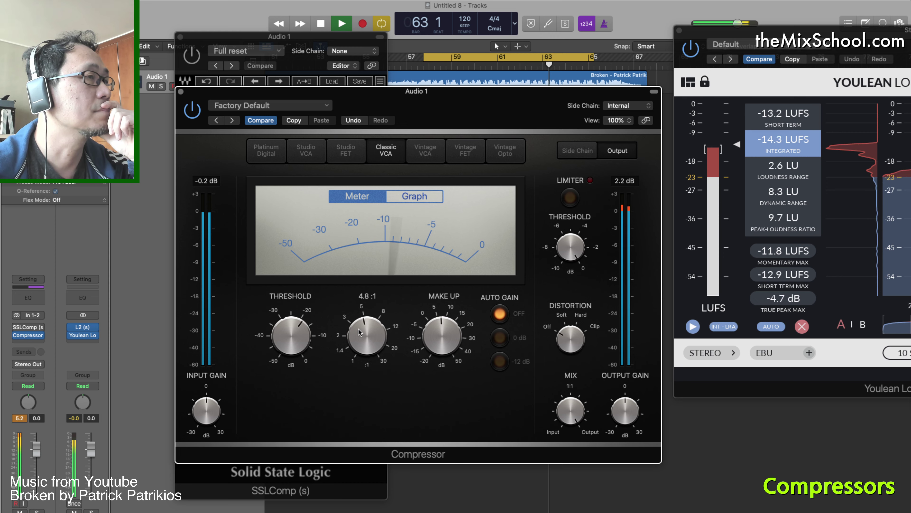
click(193, 112)
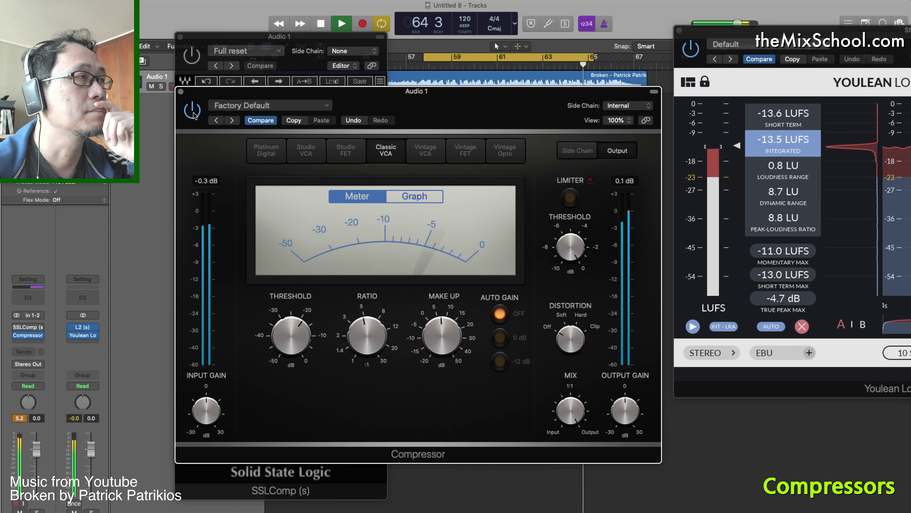
Fine-tune the Classic VCA threshold around -19 dB and toggle the plug-in's bypass to compare
mouse_move(292, 335)
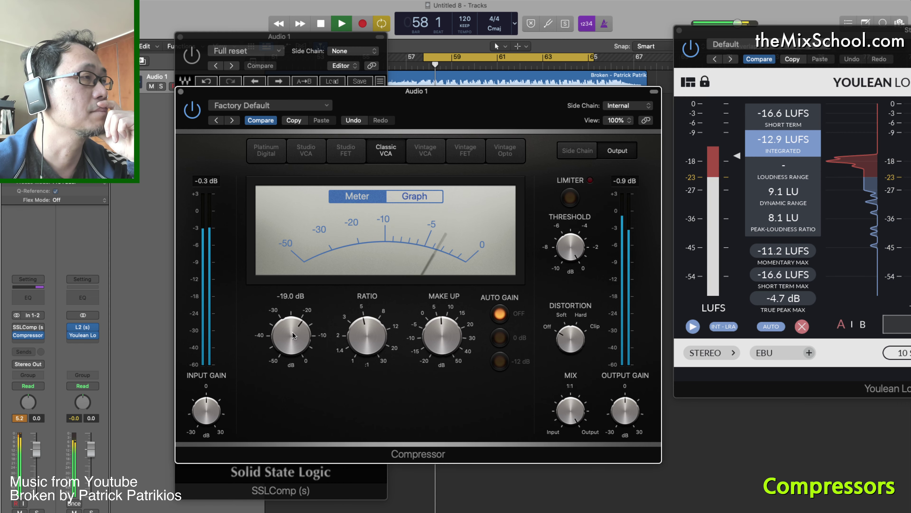
scroll(293, 336, down, 1)
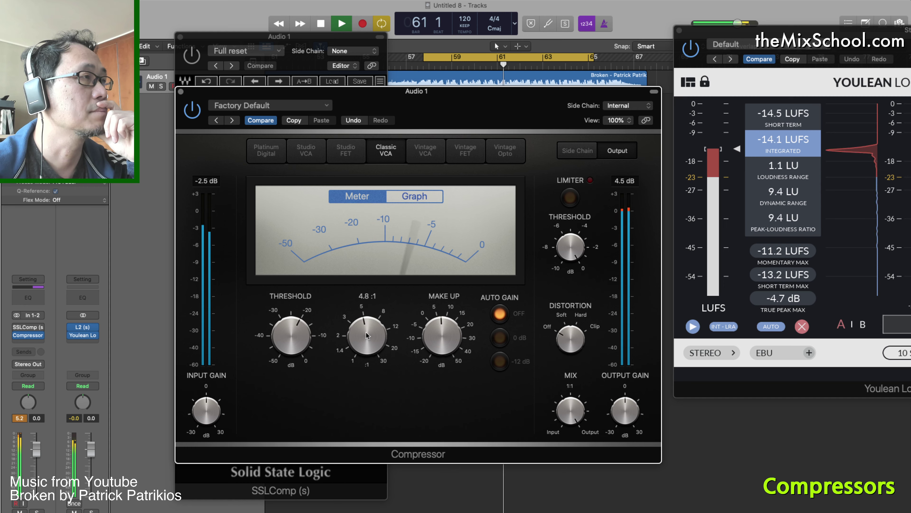
click(192, 111)
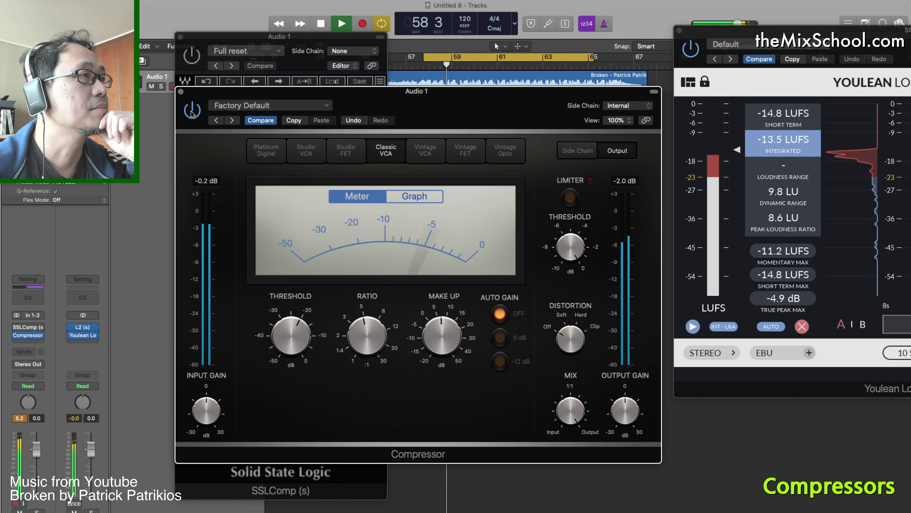
Switch the Compressor to the Studio FET model with a fast attack, a threshold of -17.5 dB and a ratio of about 3.9:1
click(346, 149)
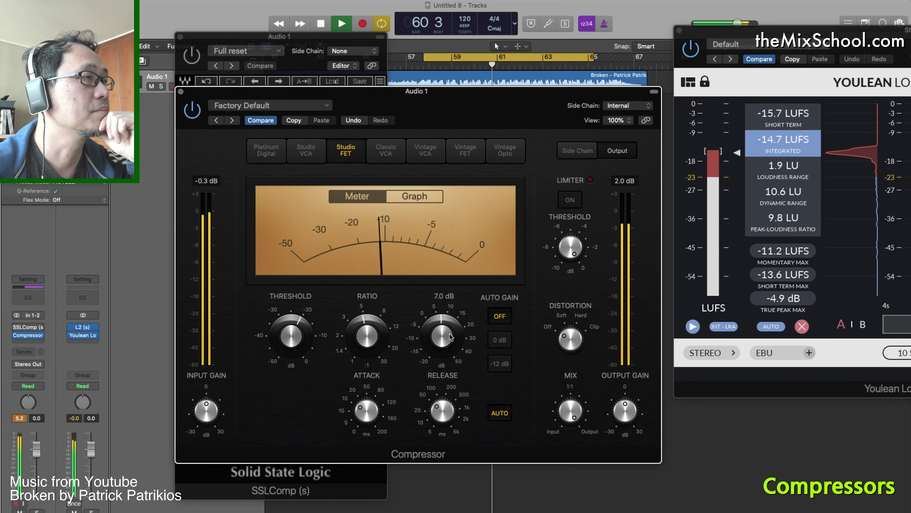
drag(366, 410, 375, 438)
mouse_move(290, 336)
mouse_down()
mouse_move(291, 363)
mouse_move(285, 337)
mouse_up()
mouse_move(364, 411)
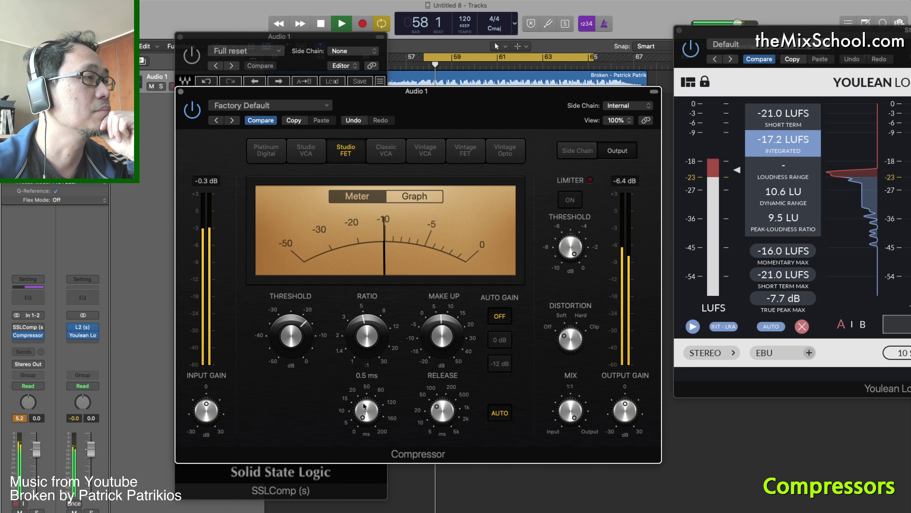
drag(364, 410, 364, 404)
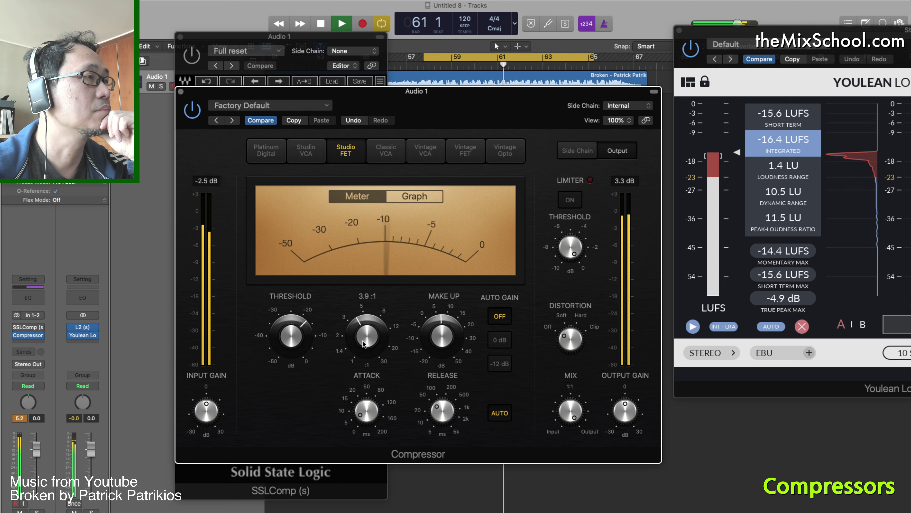
mouse_move(436, 340)
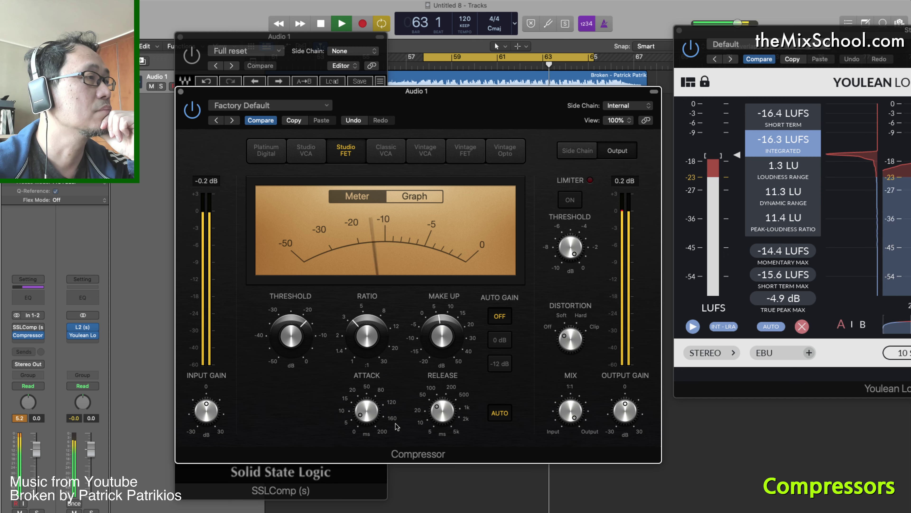
mouse_move(291, 346)
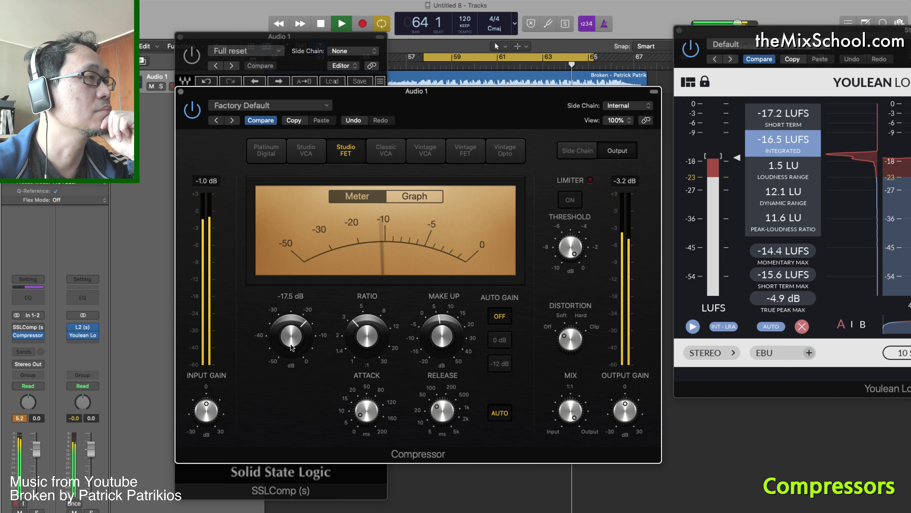
Raise the Studio FET threshold to about -4 dB, reduce the attack and make-up gain, and compare against bypass
drag(282, 326, 282, 317)
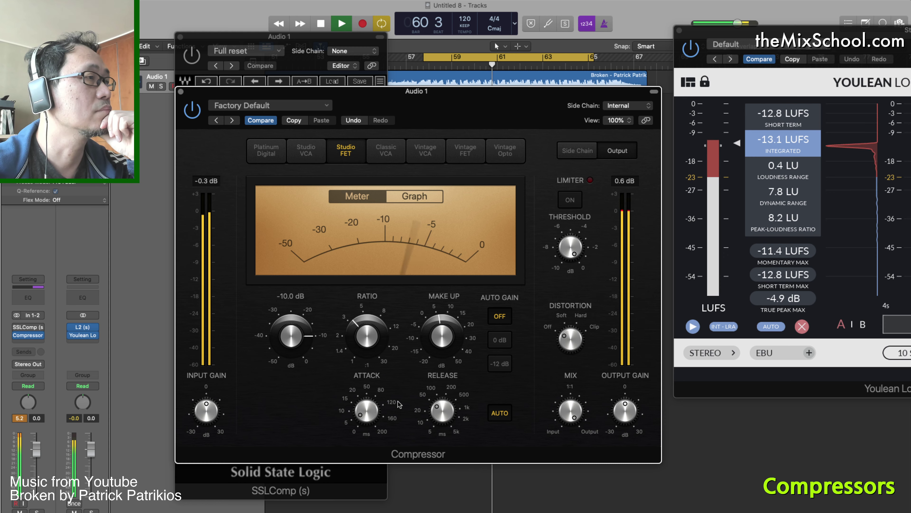
click(366, 417)
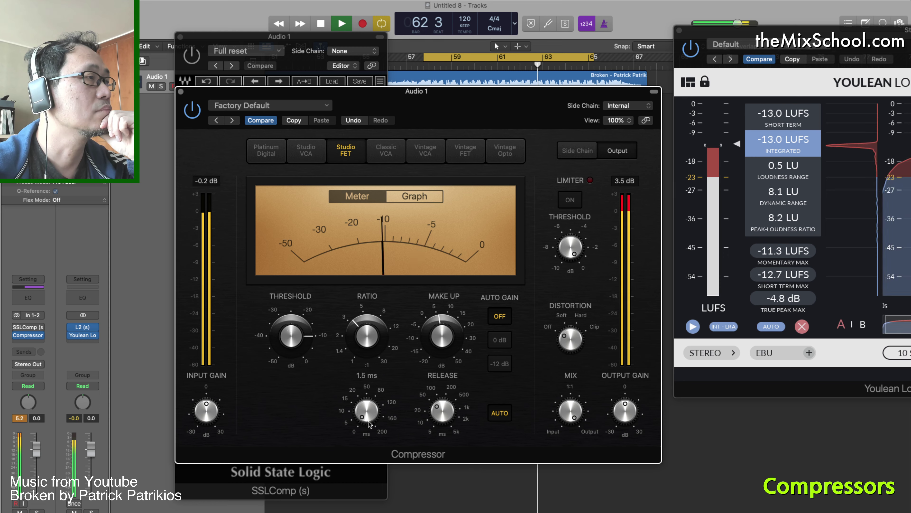
drag(294, 350, 290, 331)
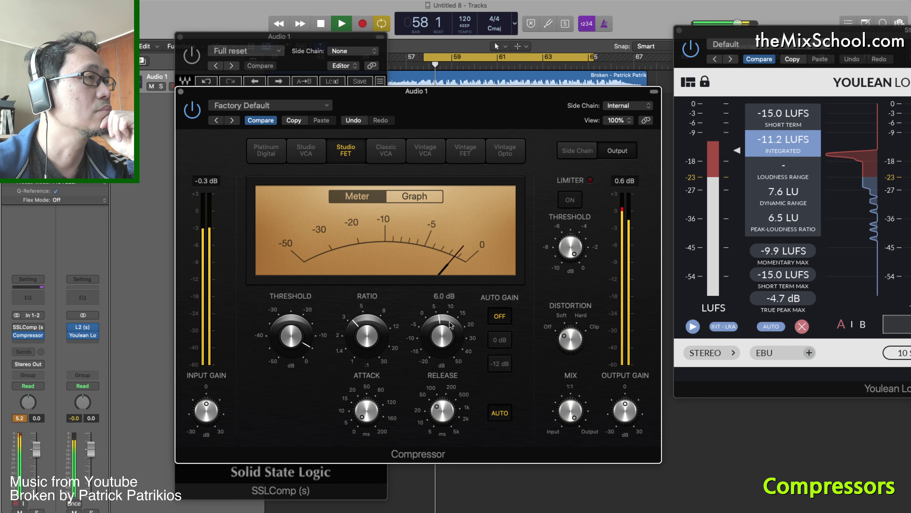
drag(441, 331, 441, 335)
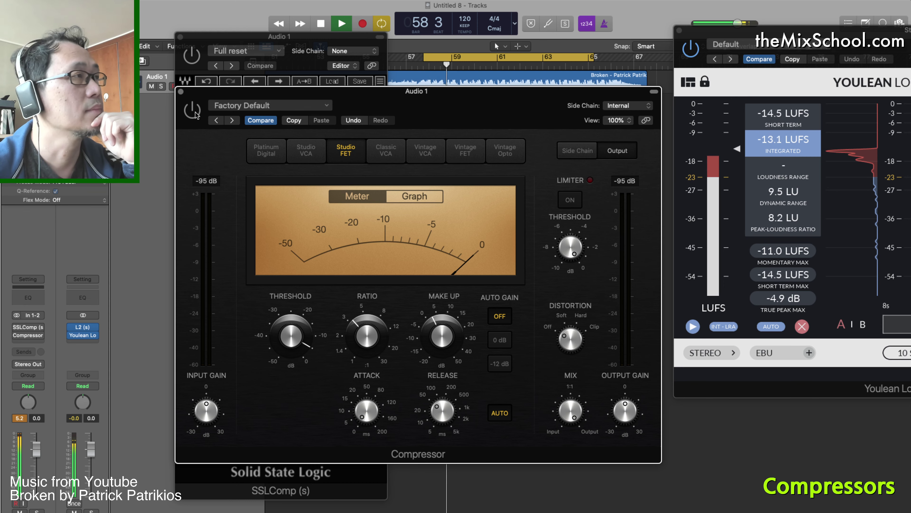
click(196, 114)
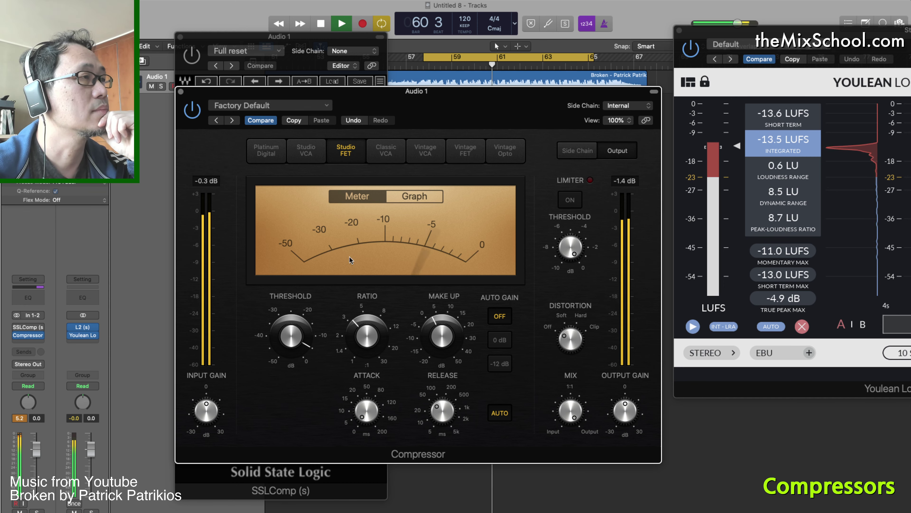
Set the Studio FET threshold to -3.0 dB and the make-up gain to 3.0 dB, and toggle bypass to compare
mouse_move(432, 339)
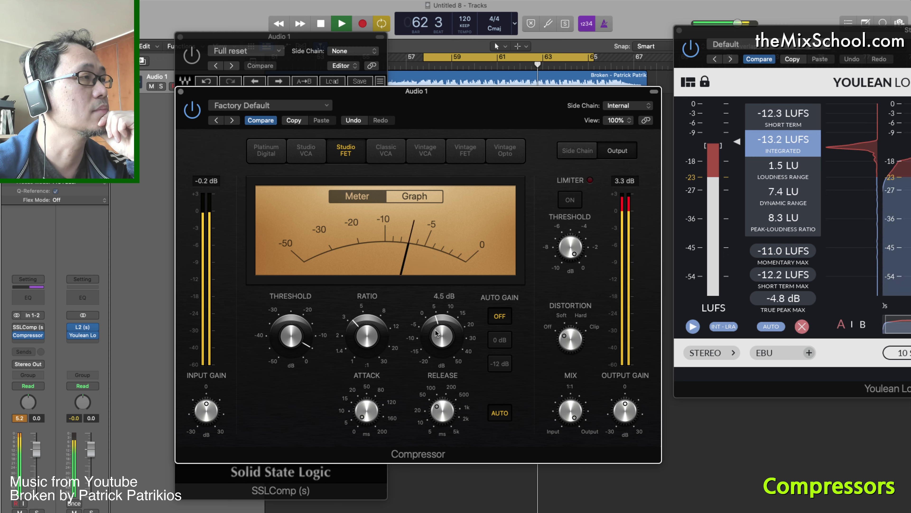
drag(434, 329, 434, 348)
mouse_move(294, 344)
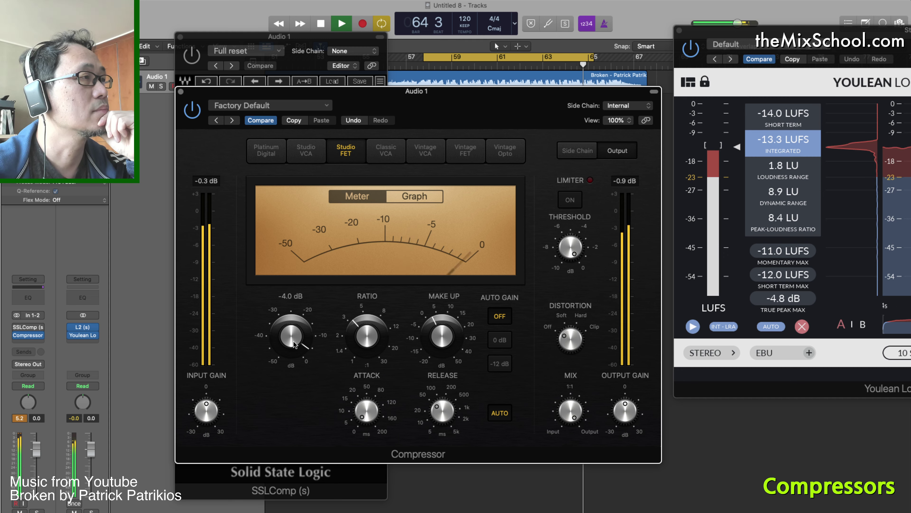
drag(294, 344, 294, 341)
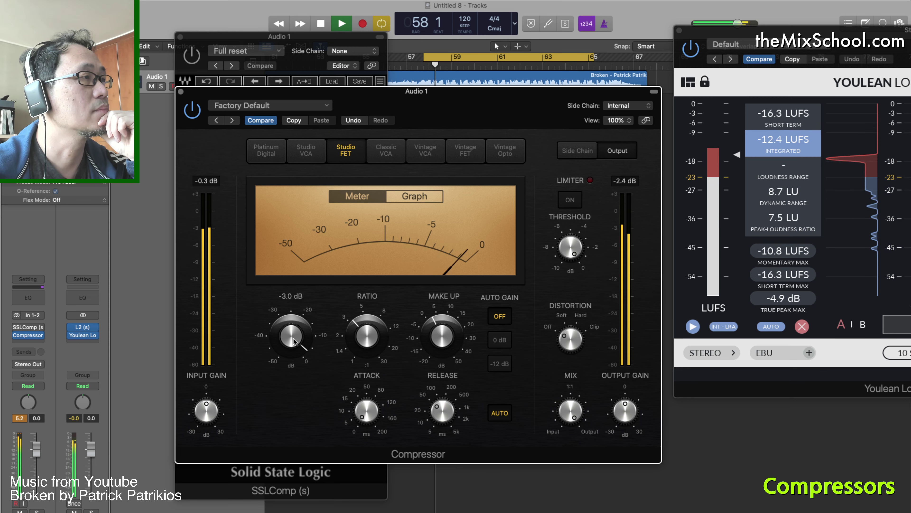
mouse_move(425, 328)
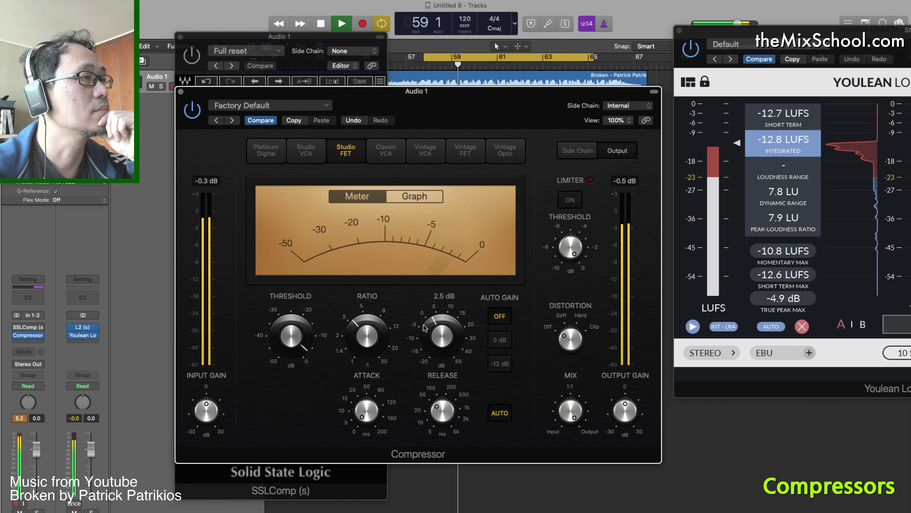
drag(424, 327, 432, 326)
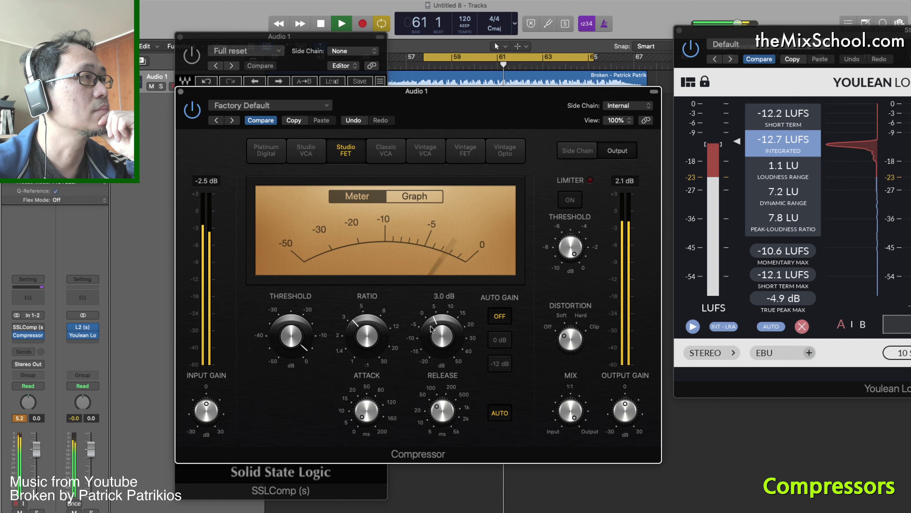
click(196, 114)
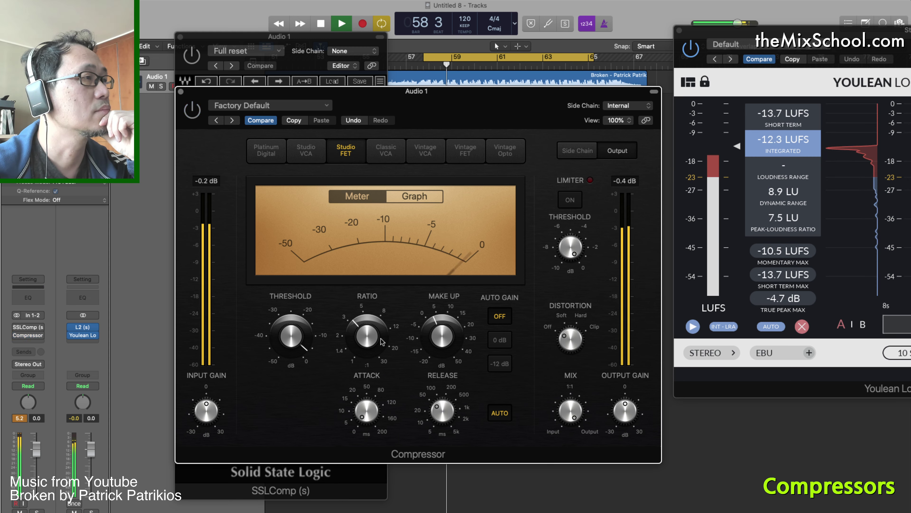
Lengthen the Studio FET attack and lower the threshold to about -10.5 dB, comparing the sound with the plug-in active
mouse_move(365, 428)
drag(365, 428, 354, 374)
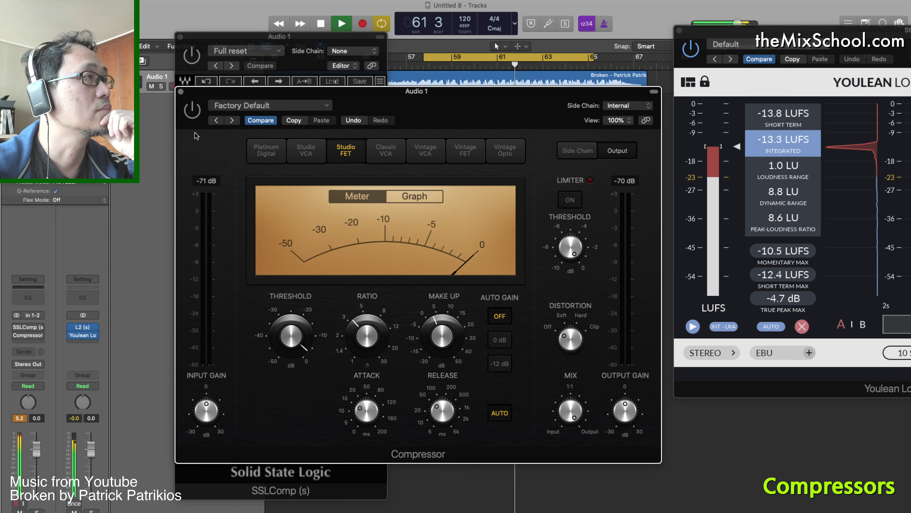
mouse_move(284, 338)
drag(284, 338, 287, 359)
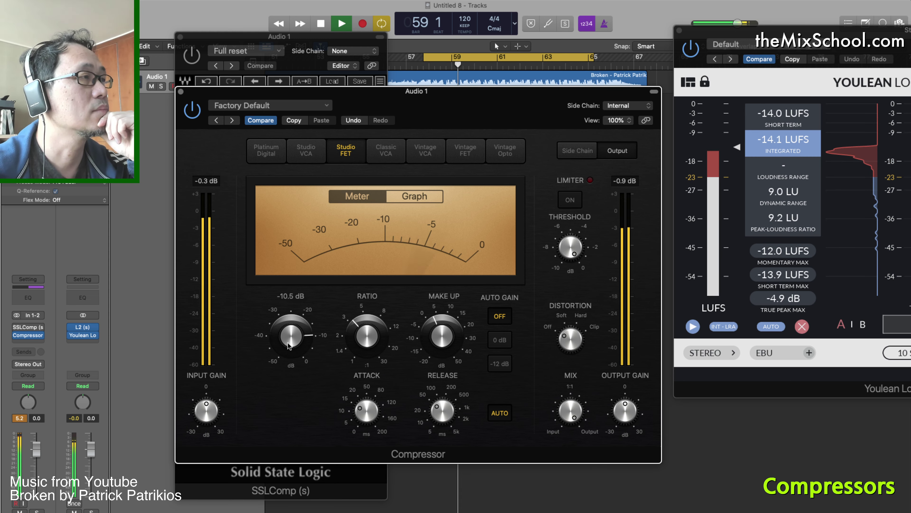
drag(288, 346, 289, 341)
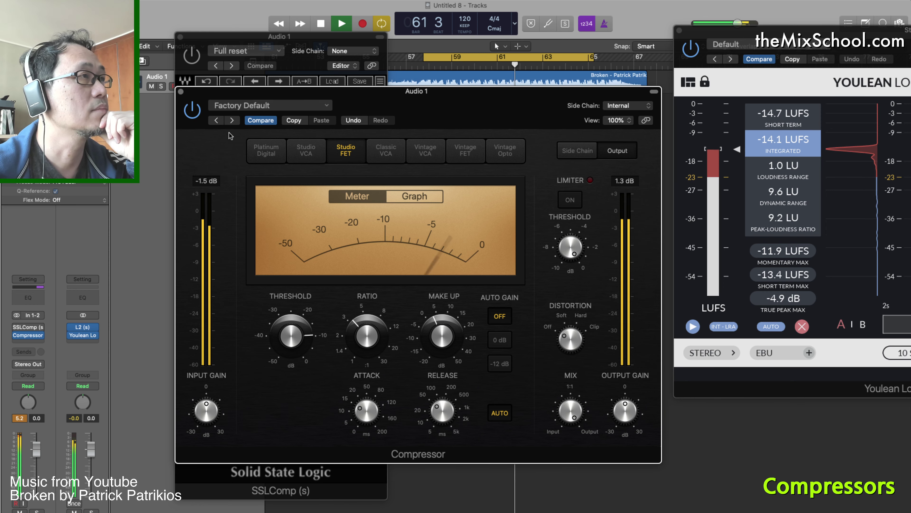
Switch to the Vintage Opto model with attack 18 ms, make-up 0.5 dB and threshold -13.0 dB, and compare against bypass
click(505, 150)
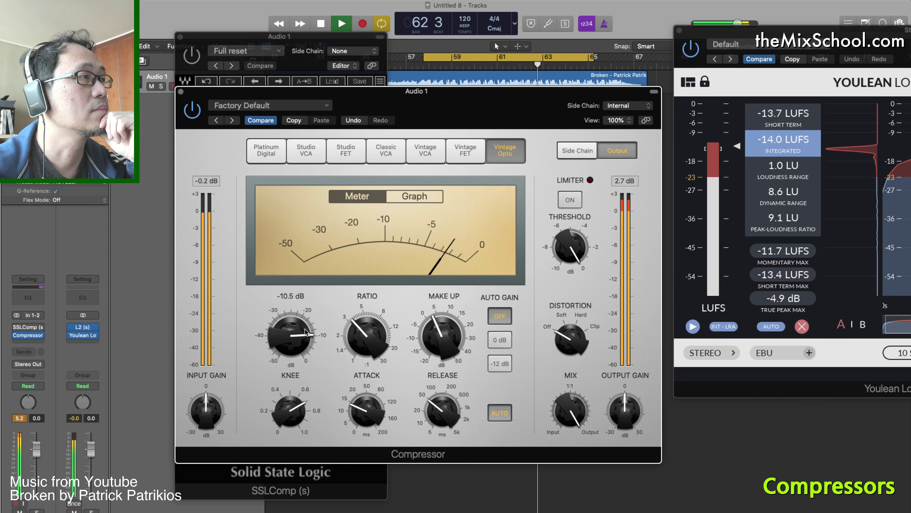
mouse_move(376, 393)
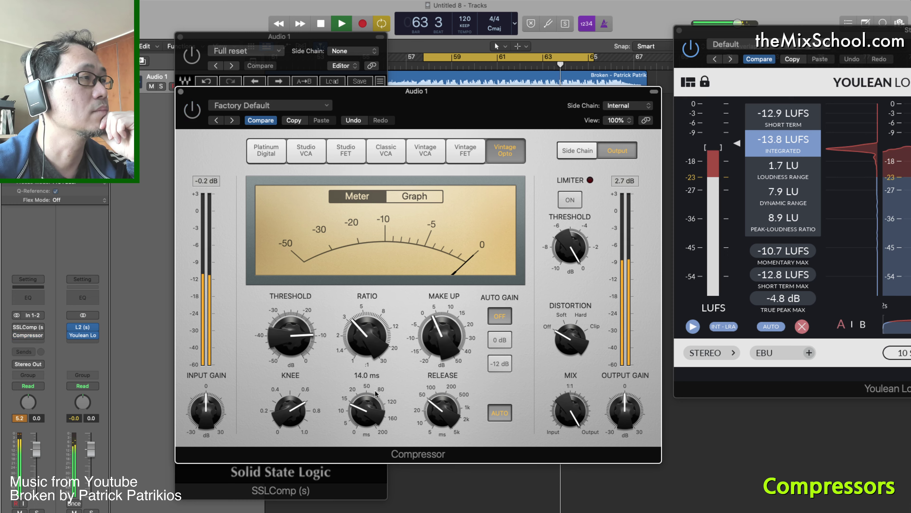
drag(363, 405, 363, 399)
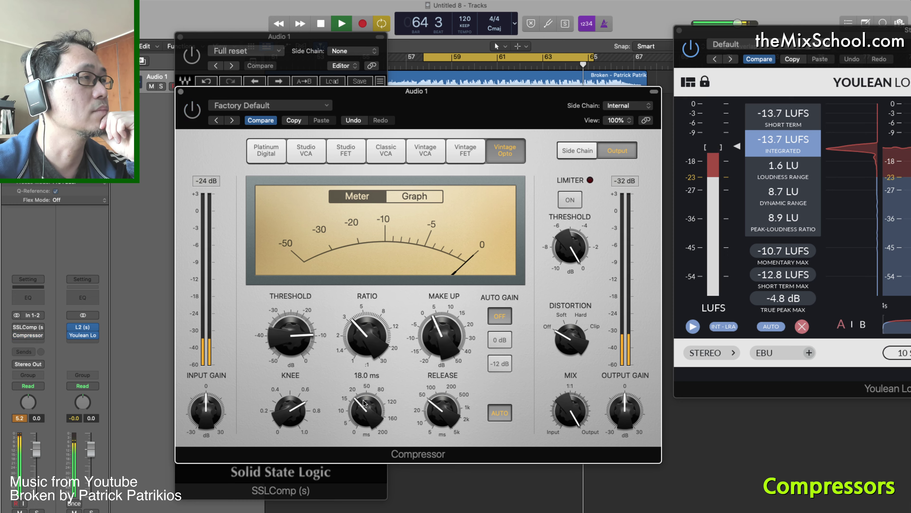
drag(440, 334, 399, 333)
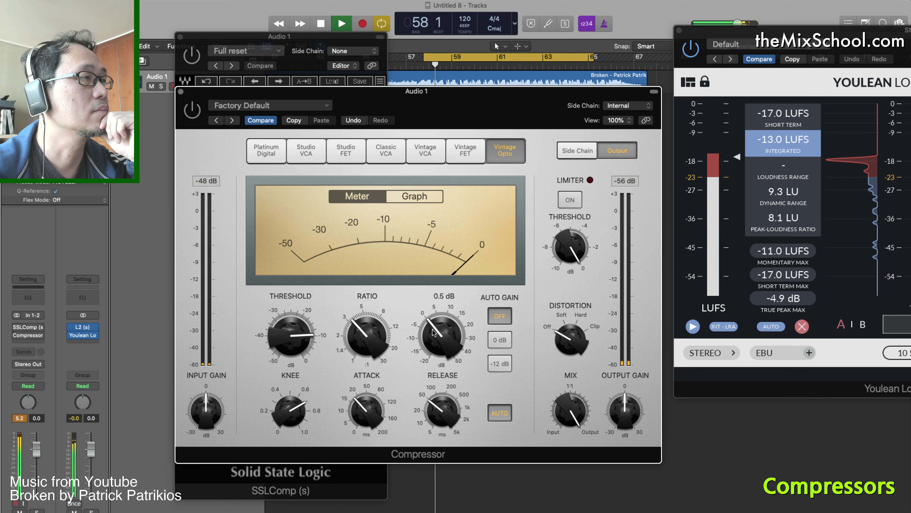
drag(290, 335, 290, 346)
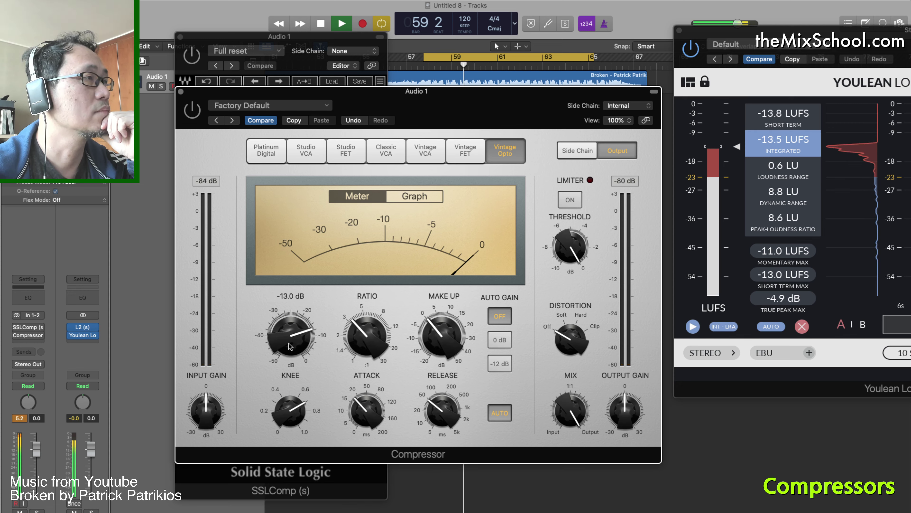
click(191, 115)
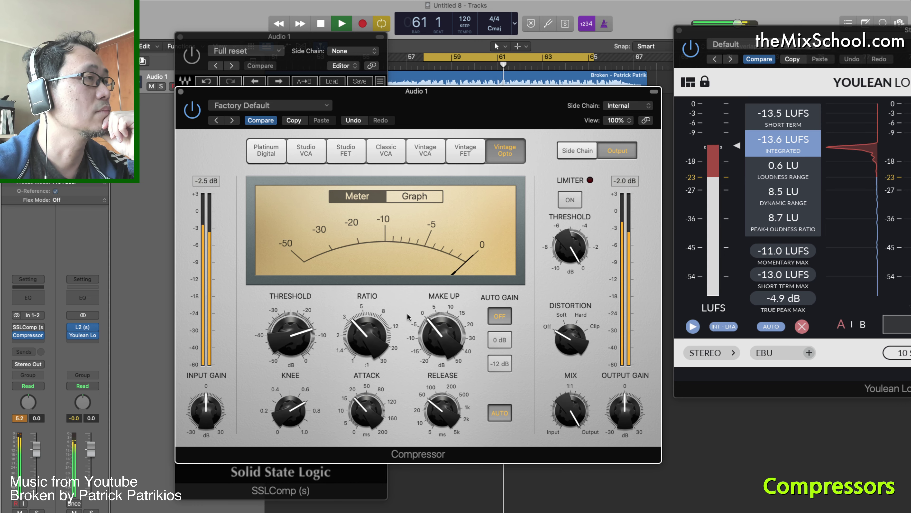
Set the Vintage Opto attack to 32 ms and threshold to -16.5 dB, rebalance the make-up gain, and compare against bypass
mouse_move(452, 346)
drag(439, 334, 439, 323)
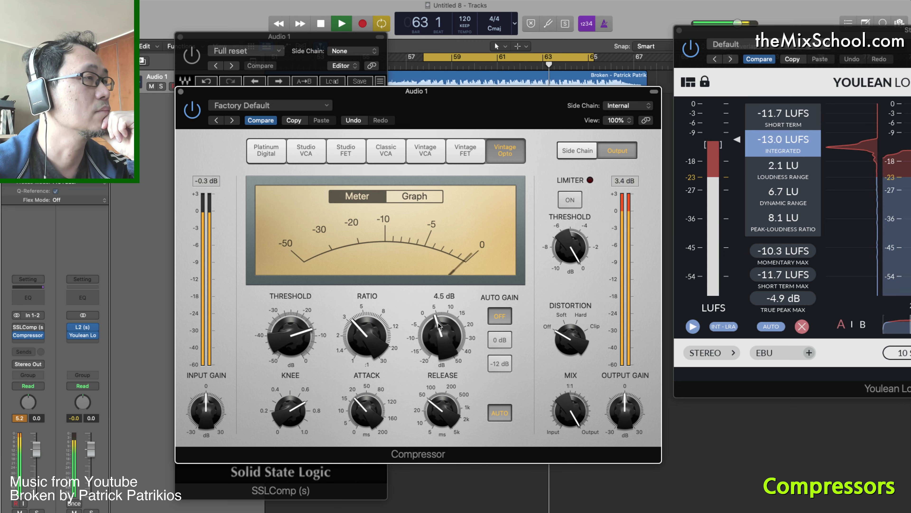
drag(361, 409, 360, 408)
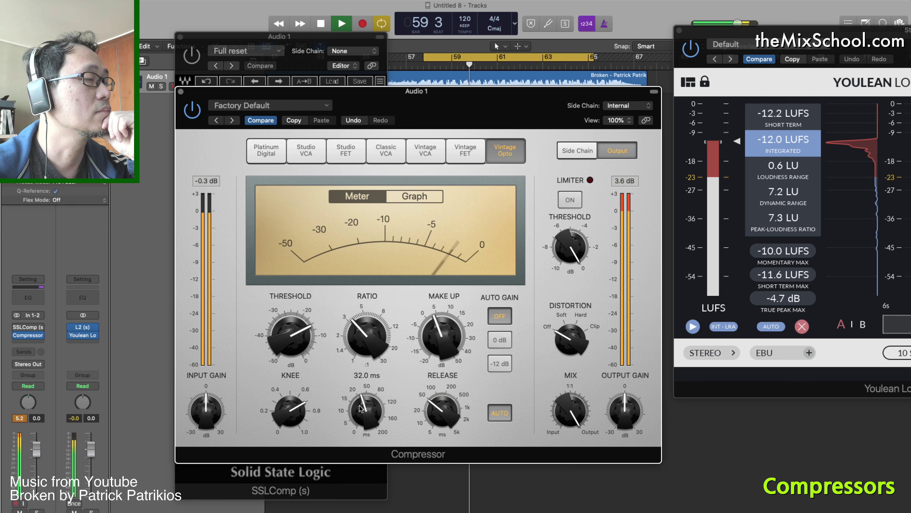
mouse_move(302, 359)
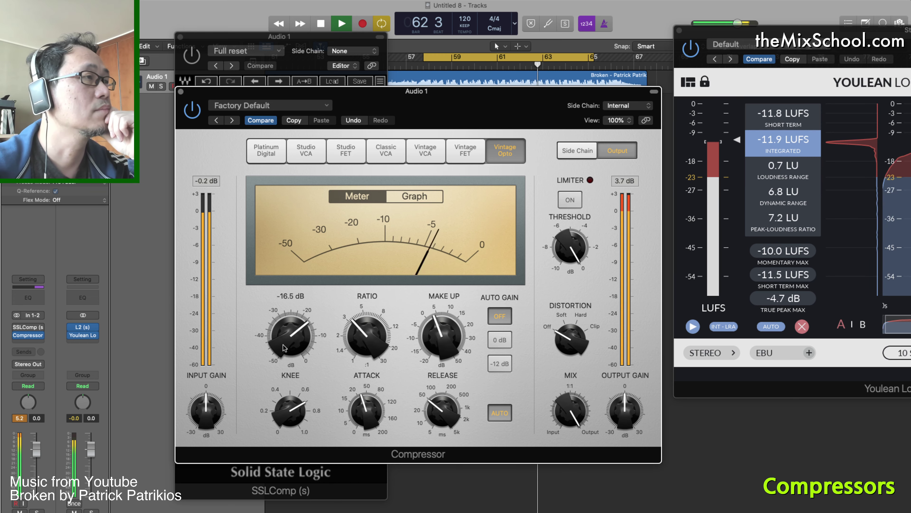
mouse_move(447, 299)
drag(448, 299, 444, 337)
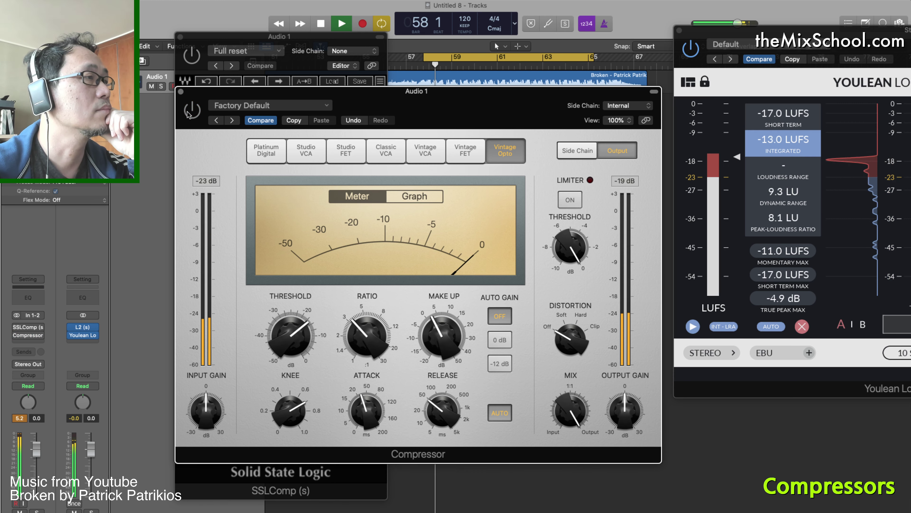
Raise the Vintage Opto threshold slightly and shorten the attack to about 10 ms
mouse_move(291, 338)
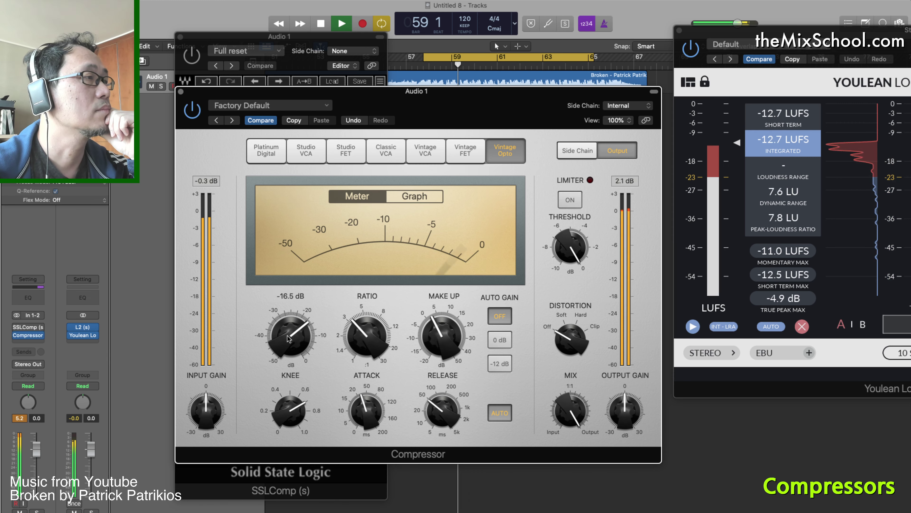
drag(289, 338, 285, 328)
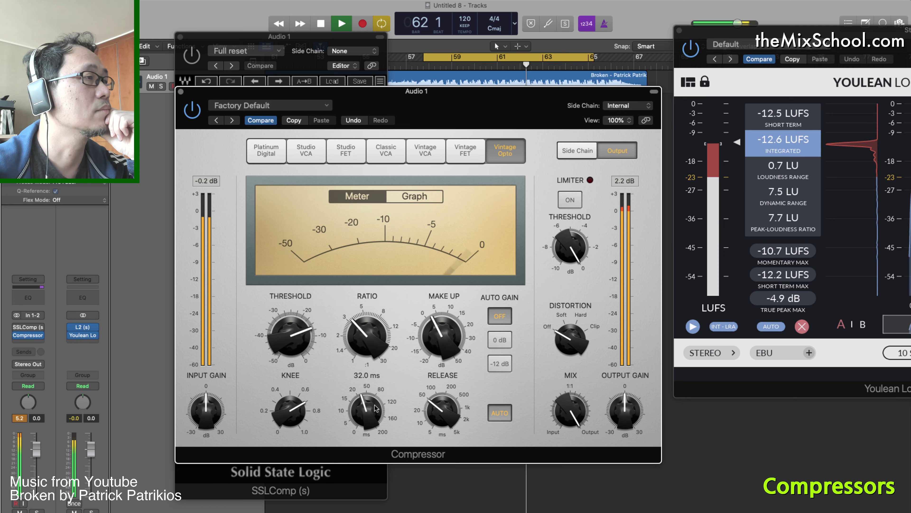
drag(365, 411, 357, 432)
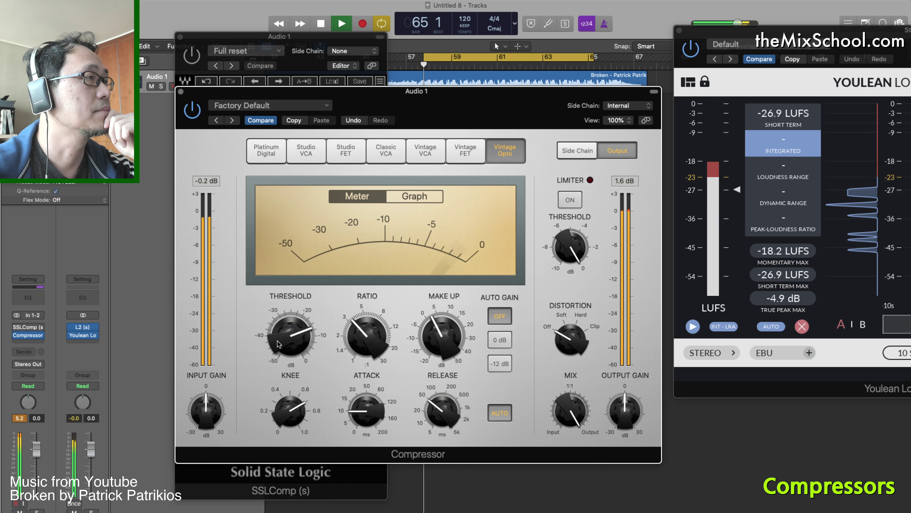
Fine-tune the Vintage Opto threshold, then bypass the Compressor and close its window
drag(285, 340, 286, 344)
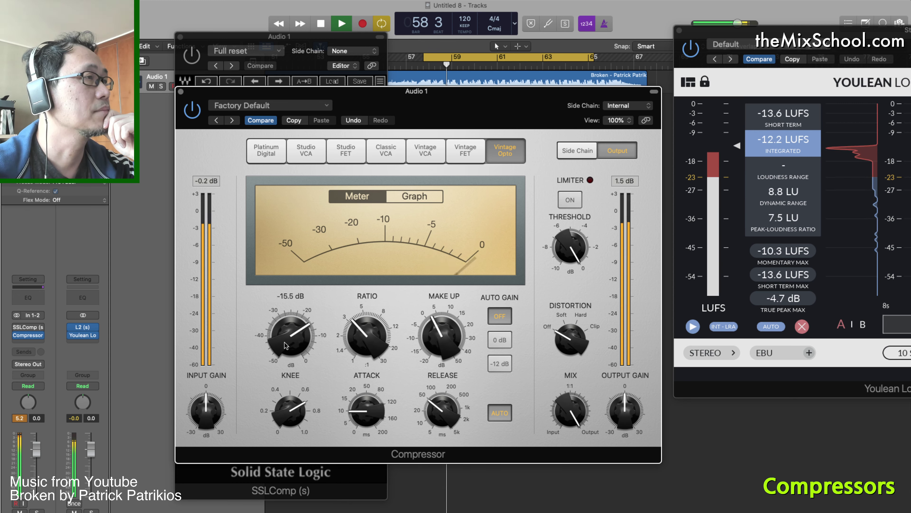
drag(286, 345, 284, 334)
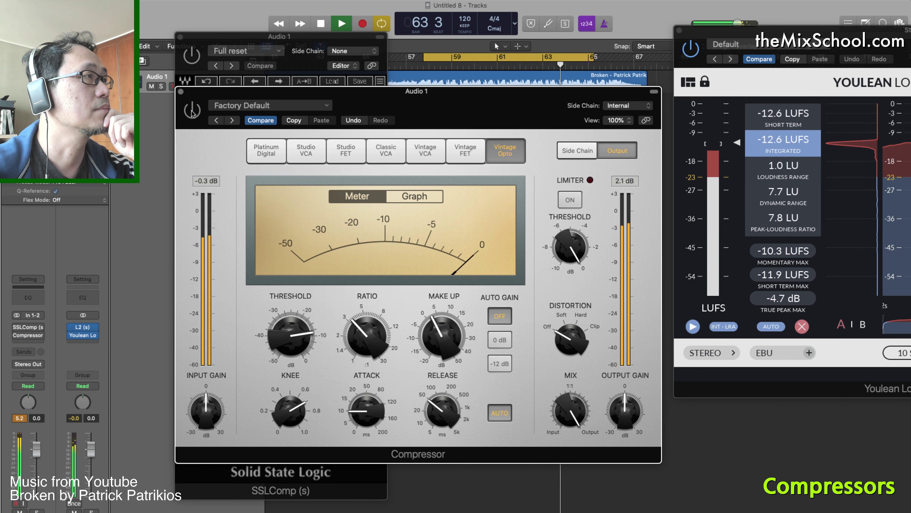
click(181, 93)
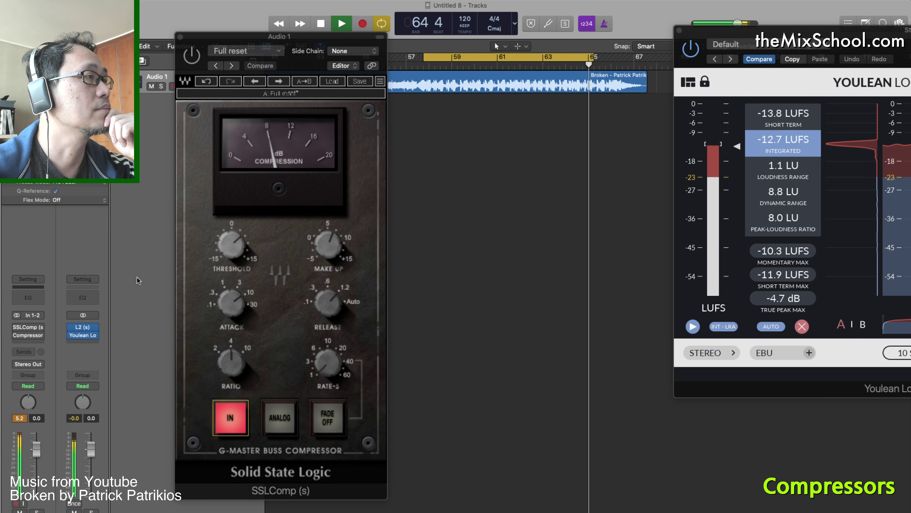
click(41, 344)
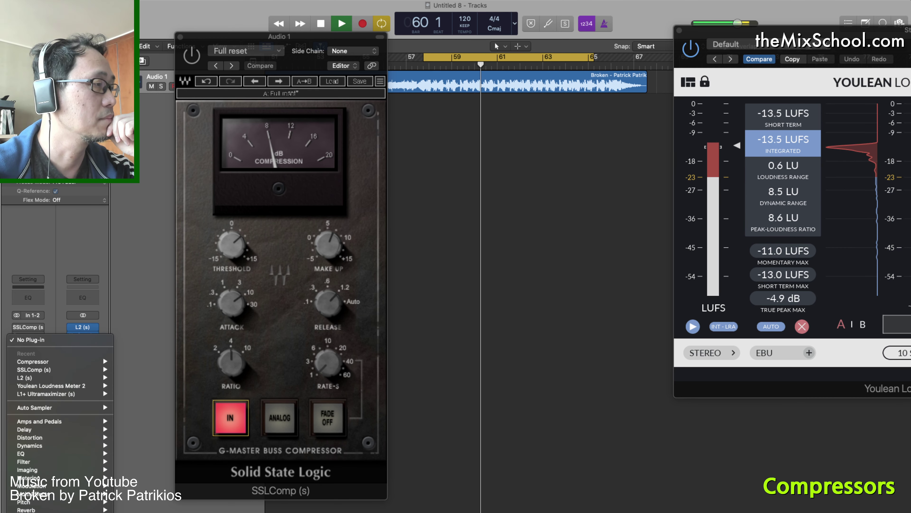
mouse_move(194, 507)
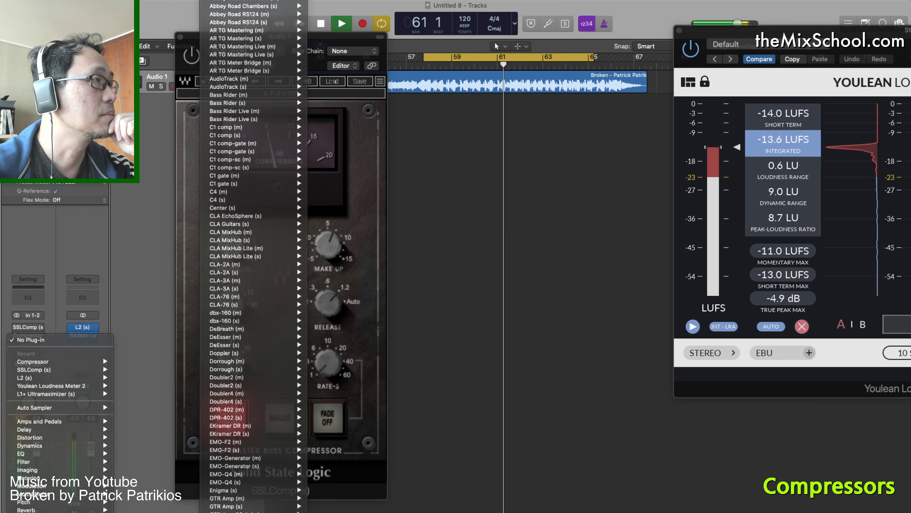
click(230, 499)
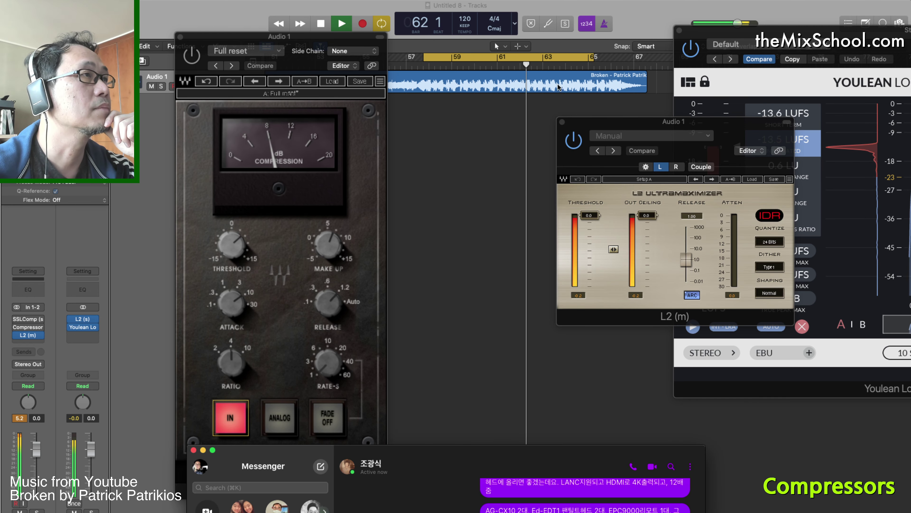
click(562, 122)
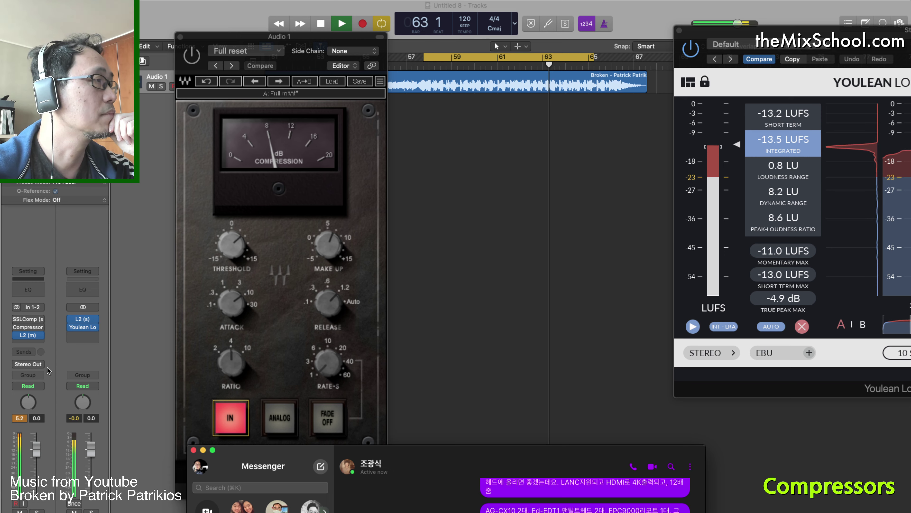
click(42, 339)
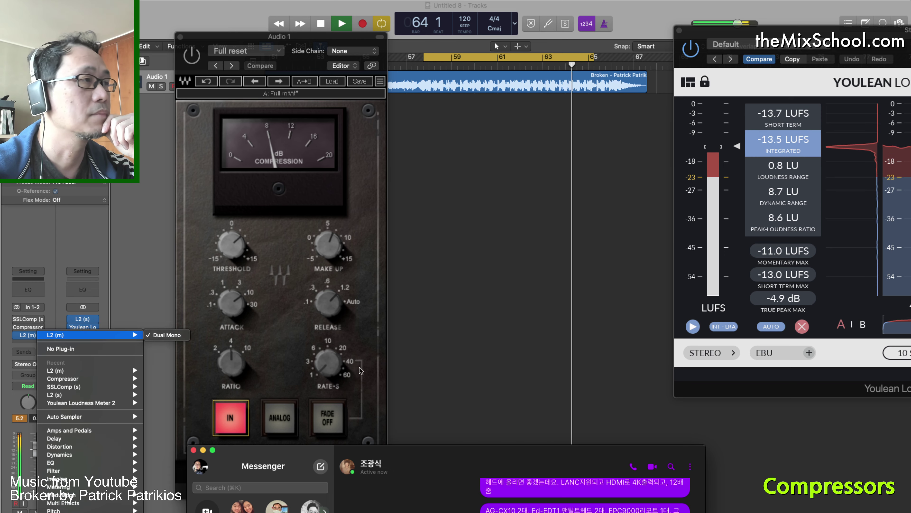
click(482, 487)
click(484, 431)
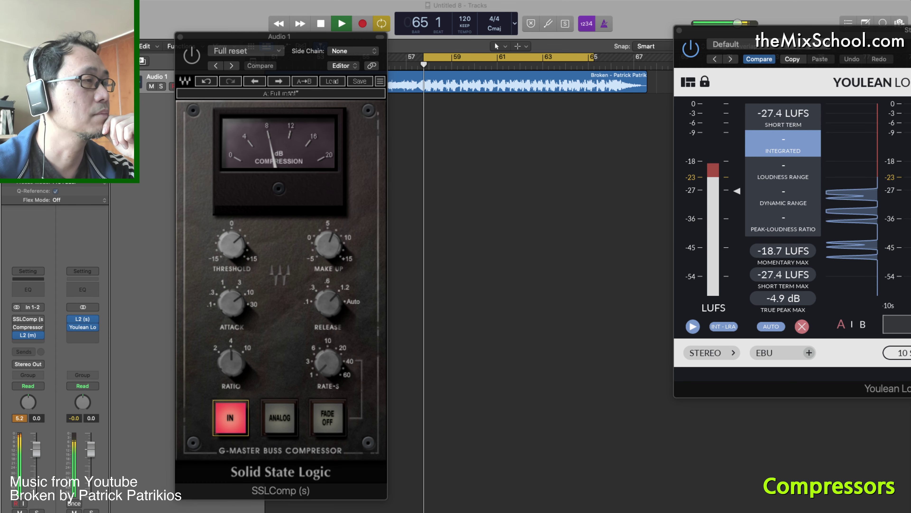
Replace L2 (m) on Audio 1 with PuigChild 670 (s) and place its window over the SSL compressor
click(41, 338)
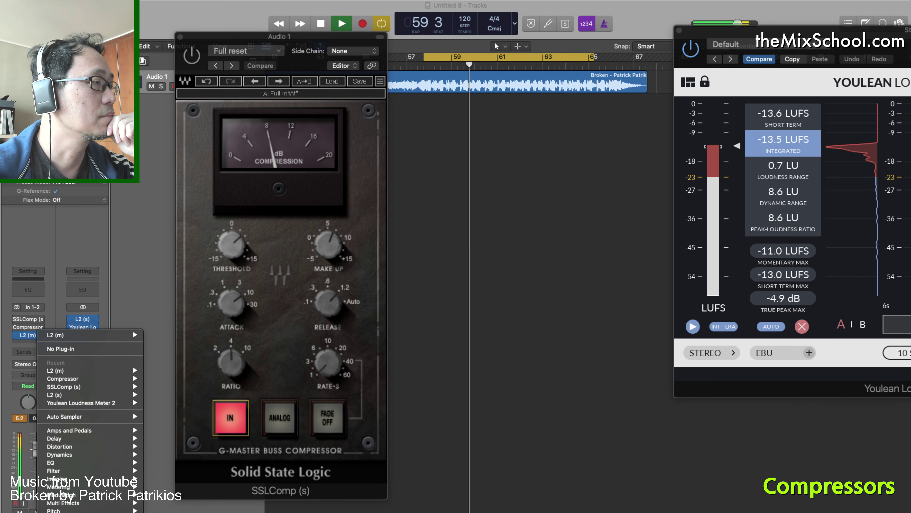
mouse_move(133, 374)
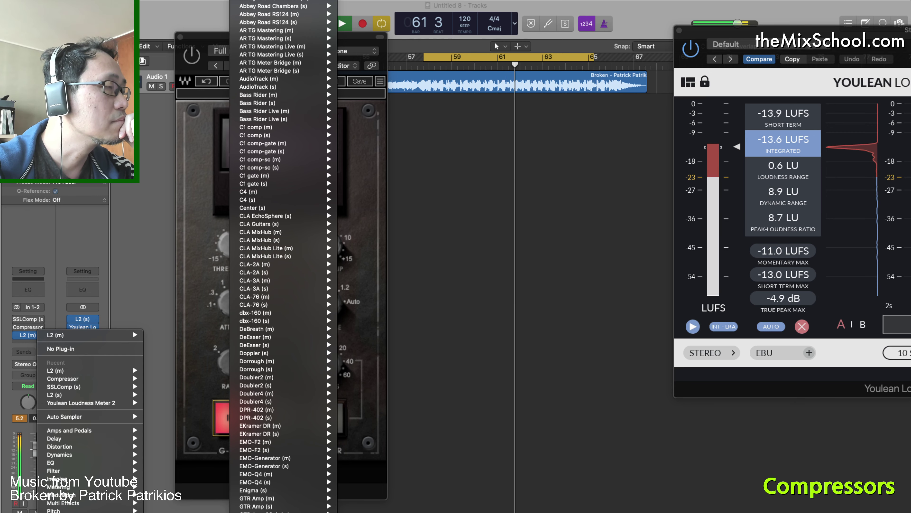
scroll(283, 256, down, 6)
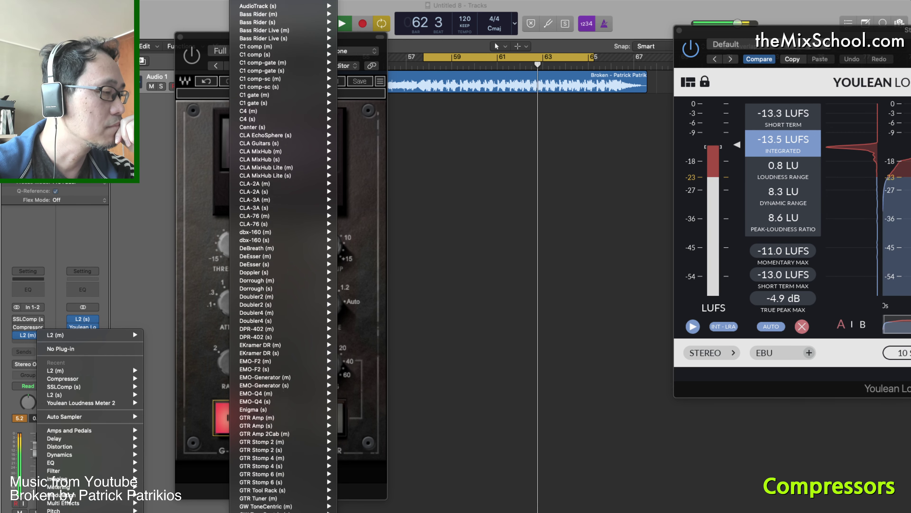
scroll(283, 256, down, 15)
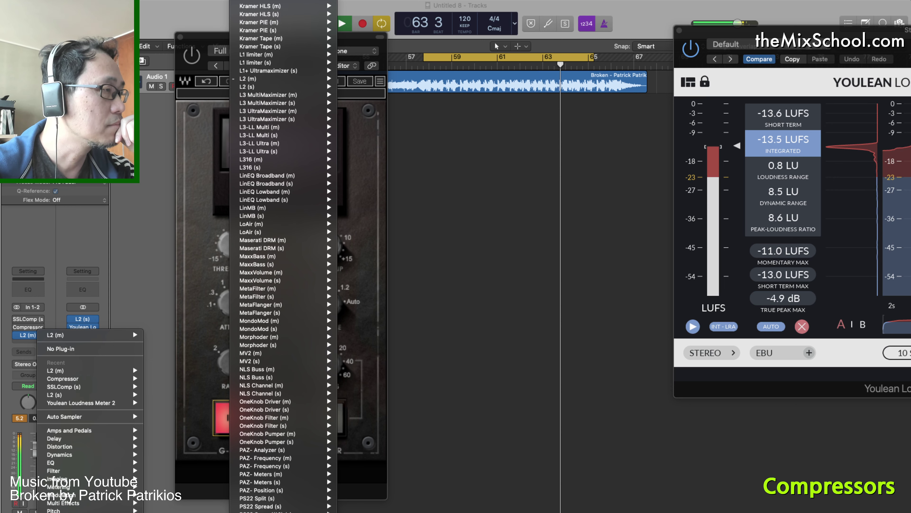
mouse_move(254, 485)
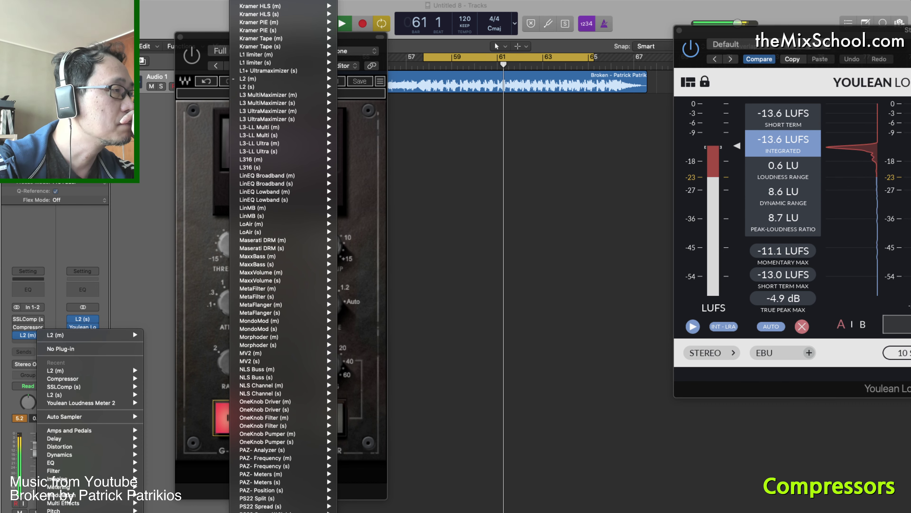
click(133, 382)
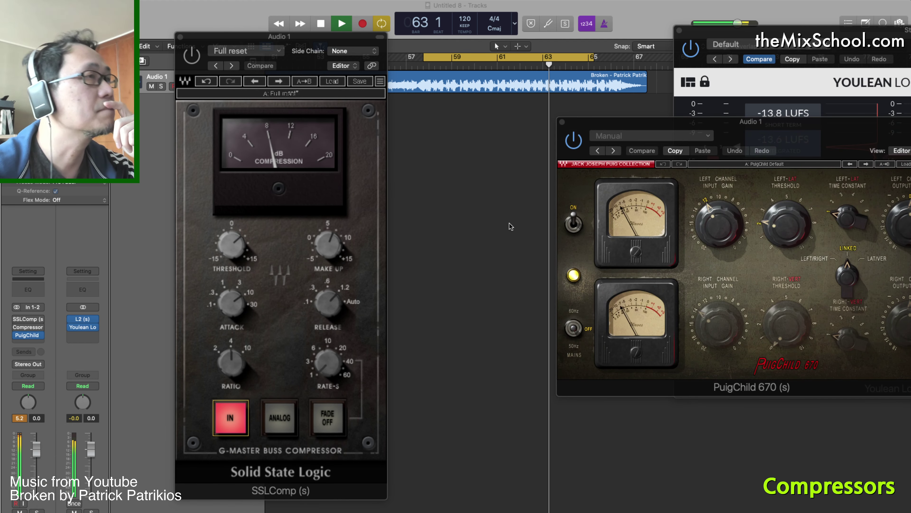
drag(628, 129, 227, 171)
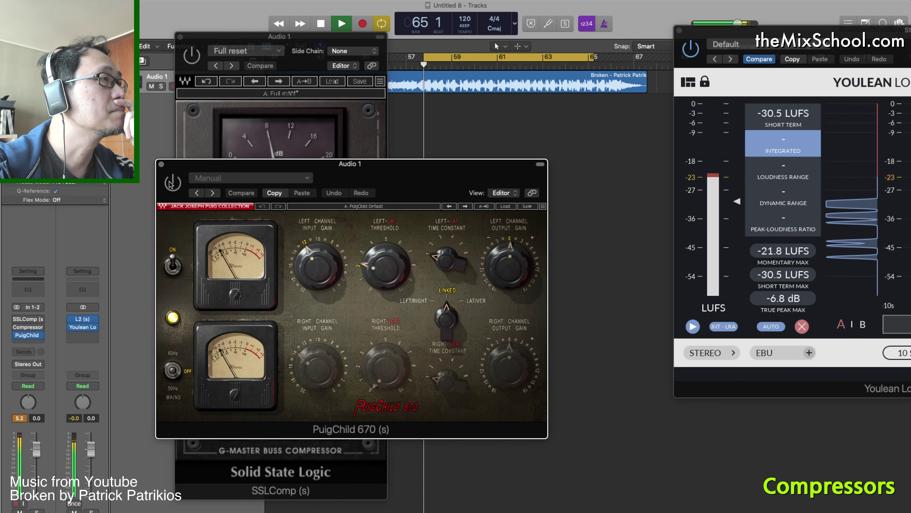
Adjust the PuigChild's left threshold, set its left time constant to 3, and compare against bypass
drag(385, 266, 386, 264)
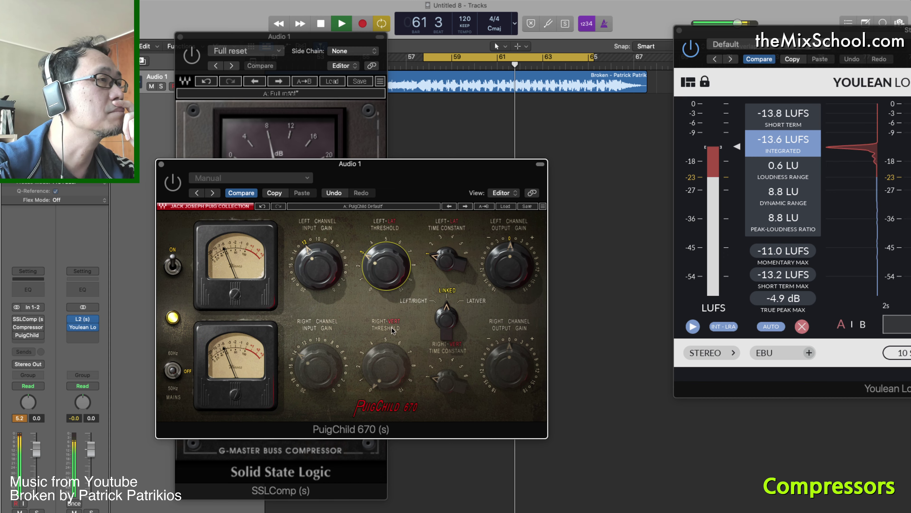
drag(448, 257, 447, 251)
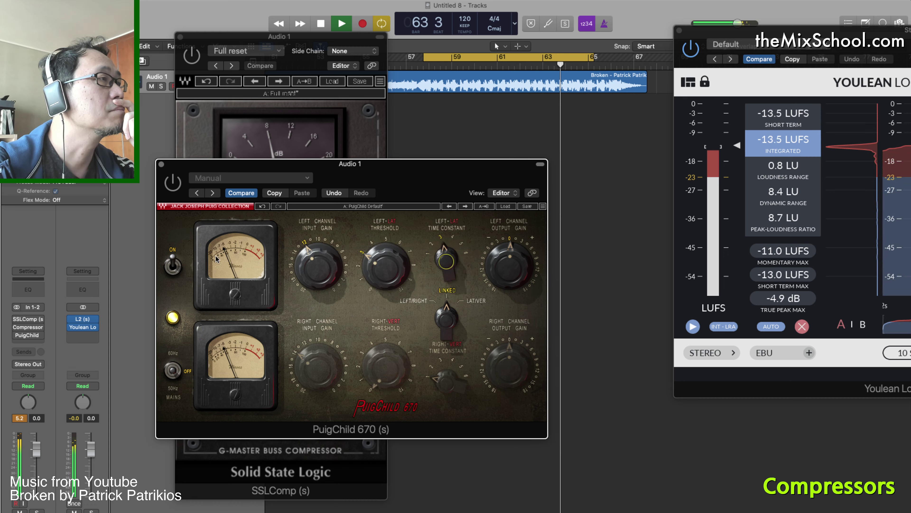
click(182, 284)
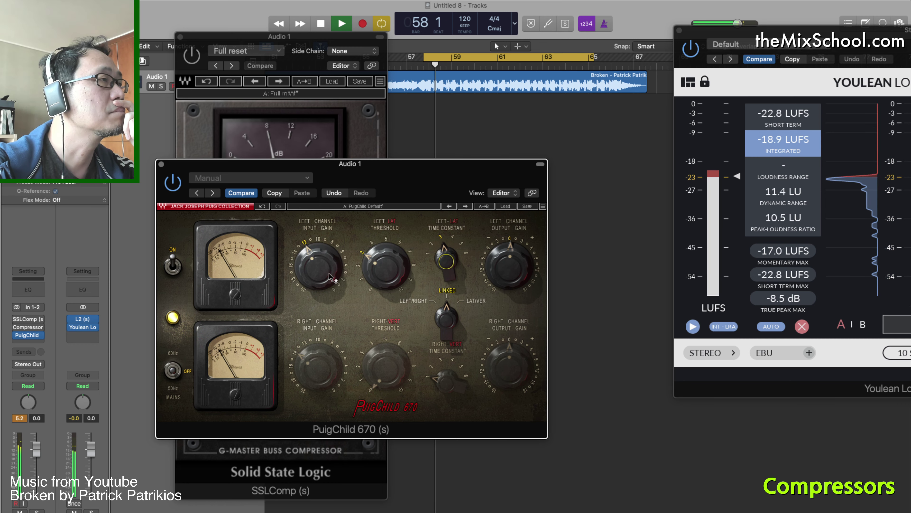
Set the PuigChild's left input gain to 10, threshold to 2 and output gain to about 3, then switch the unit off to compare
mouse_move(316, 266)
drag(316, 266, 316, 262)
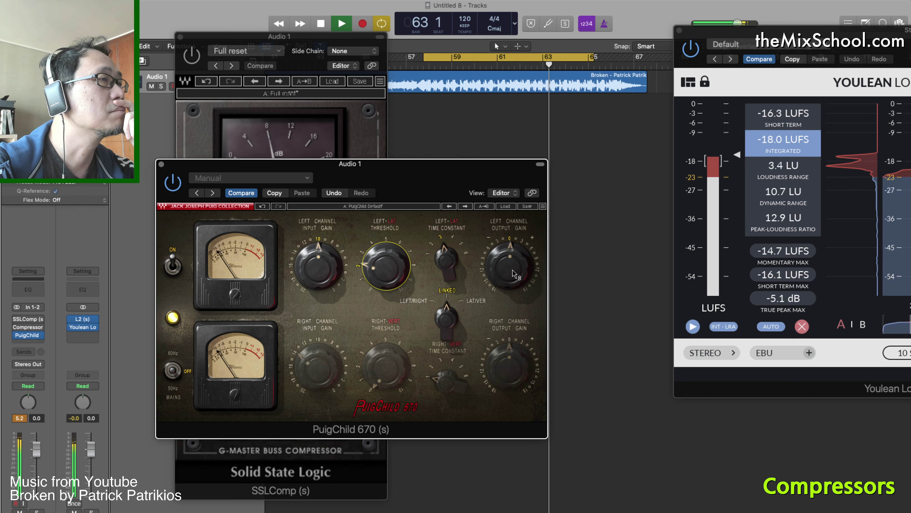
drag(516, 275, 515, 267)
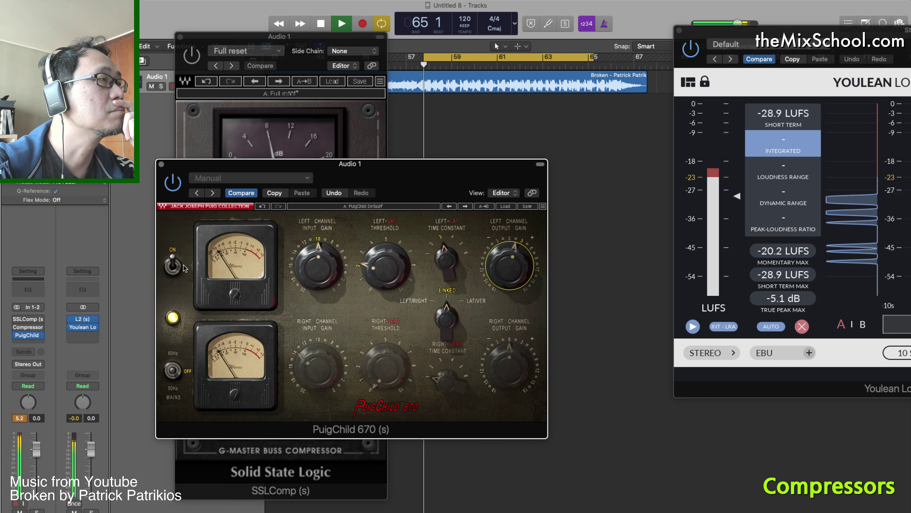
click(174, 267)
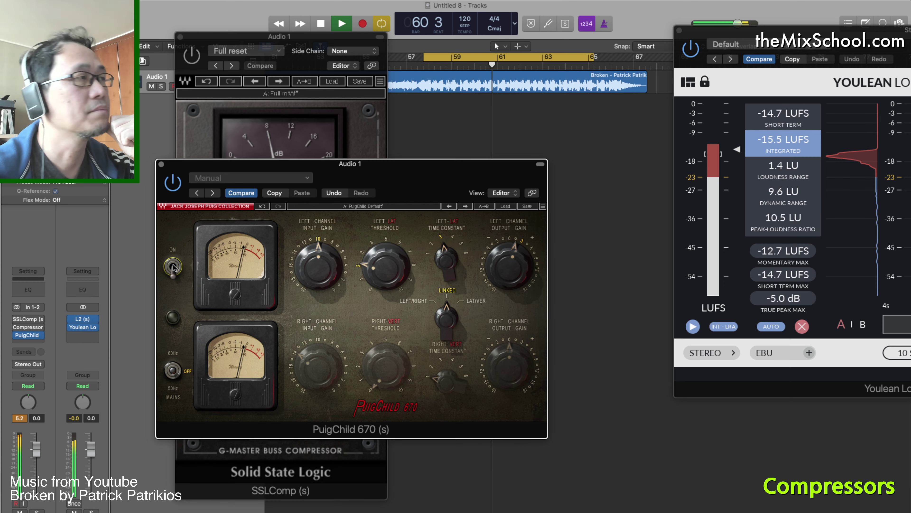
Enlarge the PuigChild interface to 150% and reposition its window so all controls are in view
click(543, 206)
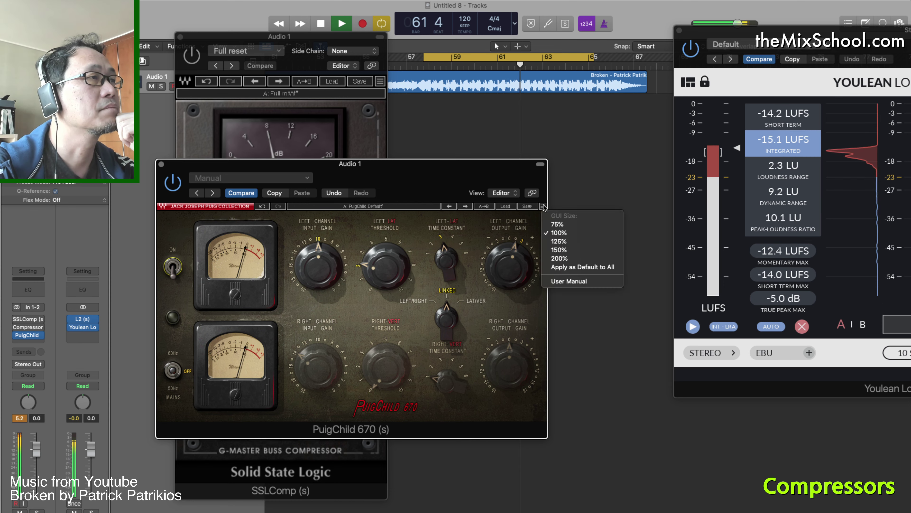
click(558, 250)
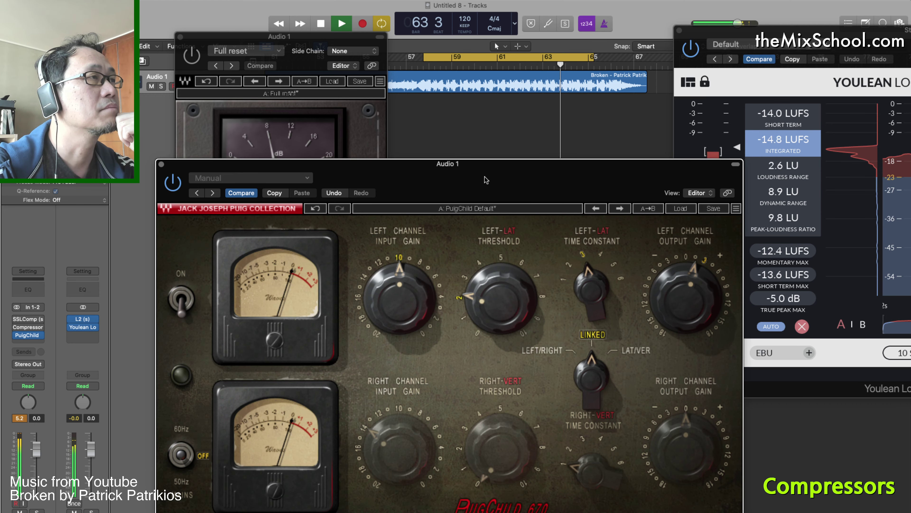
drag(483, 169, 365, 94)
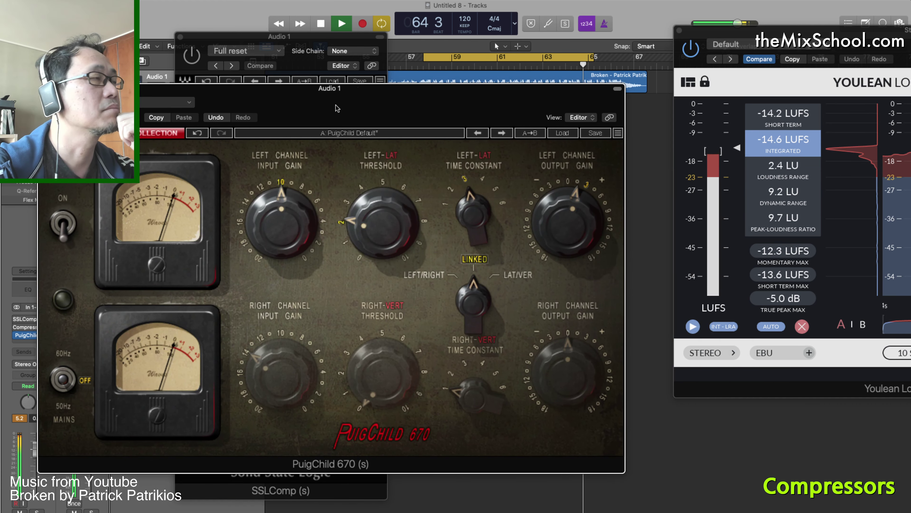
Switch the PuigChild on and off to compare the compressed and uncompressed sound
click(63, 223)
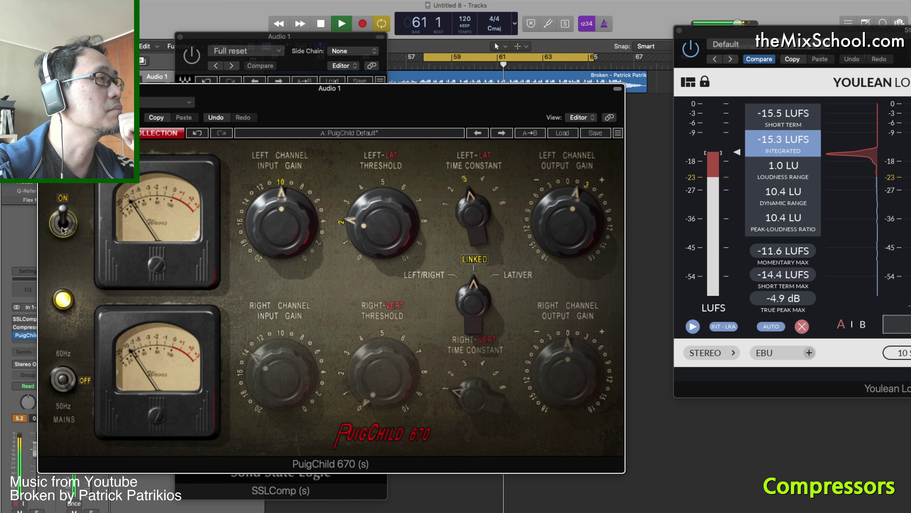
click(63, 223)
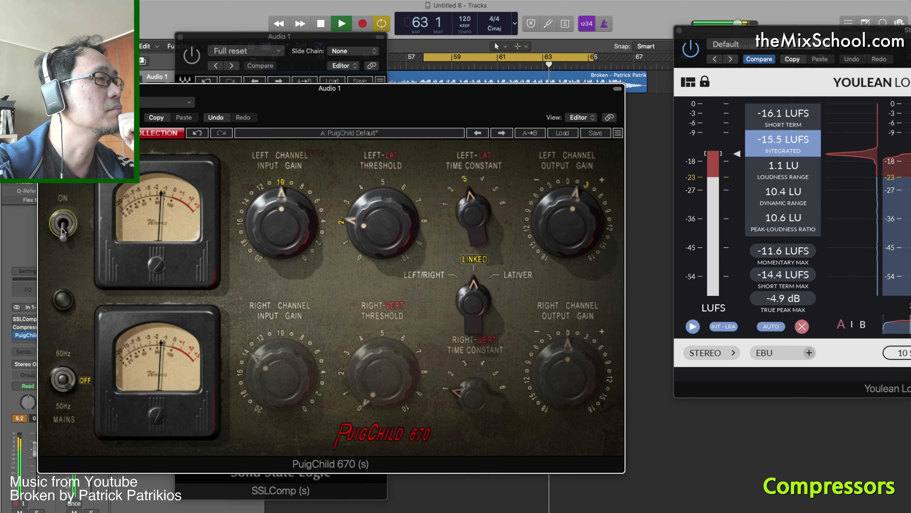
click(63, 224)
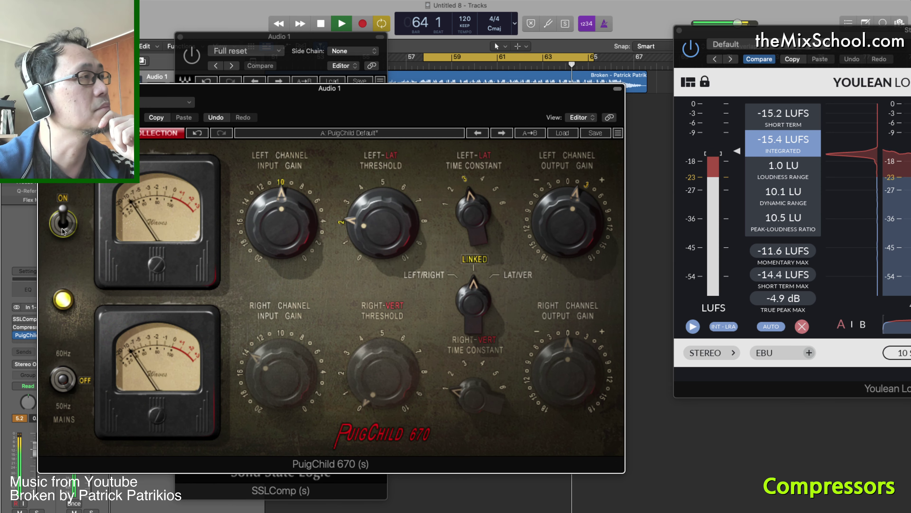
Set the PuigChild's left threshold to 2.9 and its left input gain to 8
drag(400, 234, 400, 230)
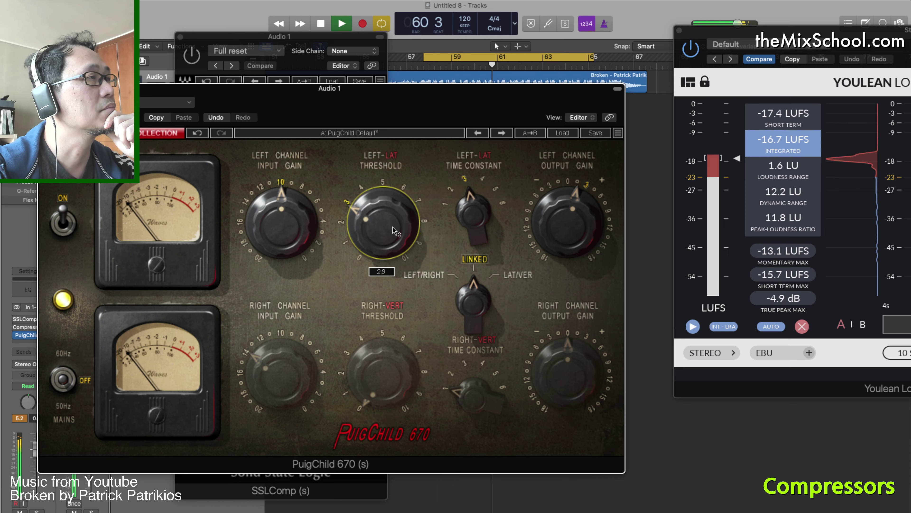
drag(281, 215, 281, 211)
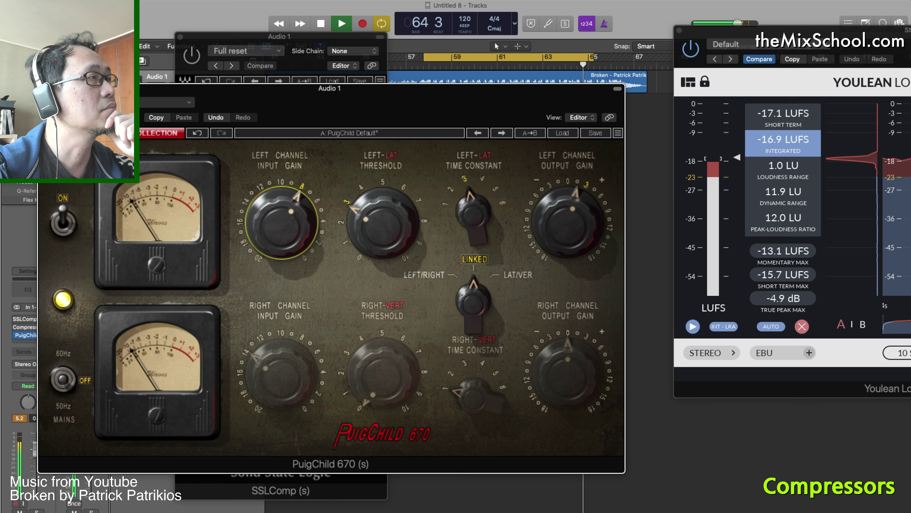
Compare the new PuigChild settings with the unit switched off, then bypass the plug-in and close its window
click(63, 226)
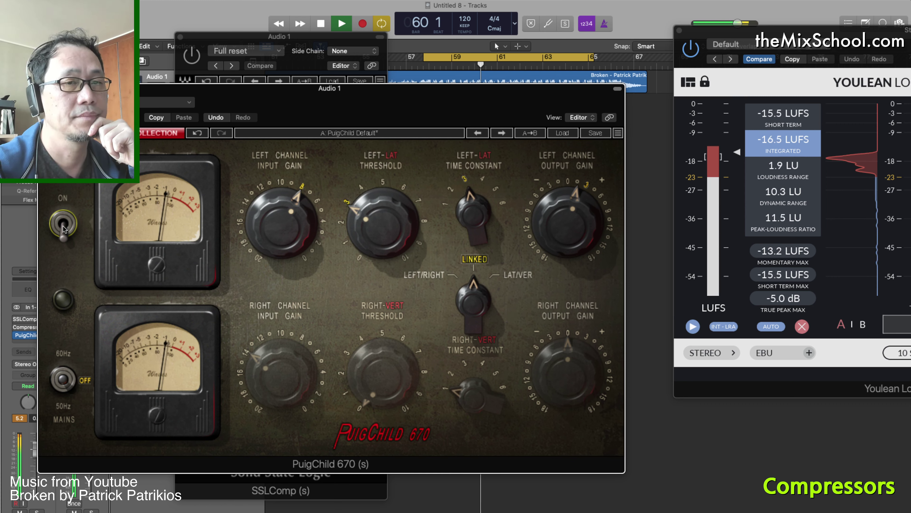
click(63, 226)
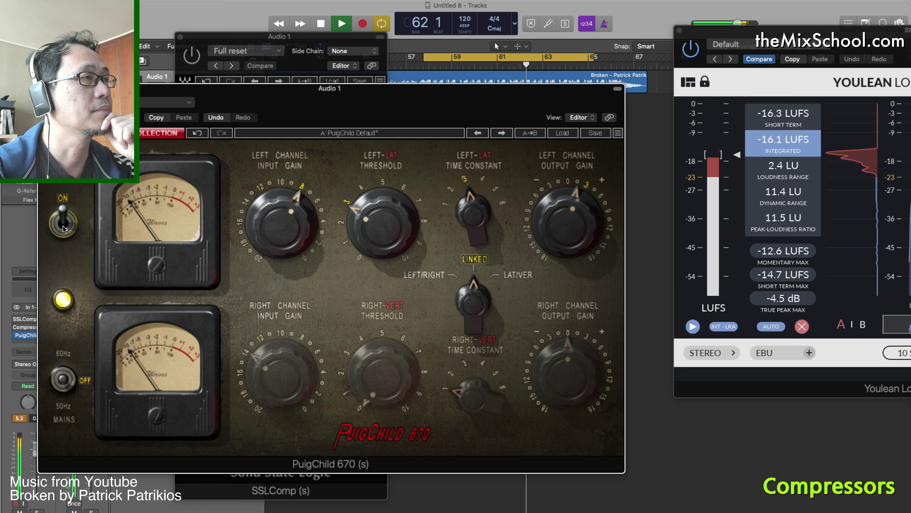
click(64, 226)
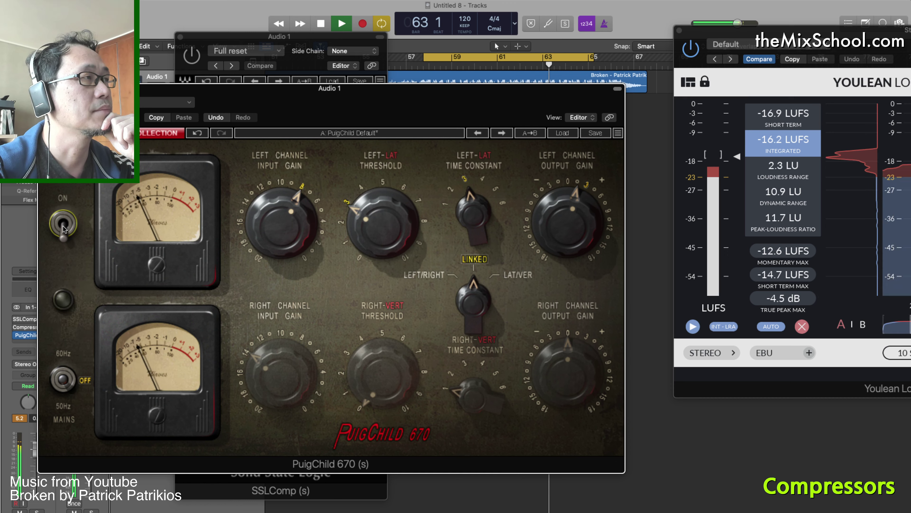
click(64, 226)
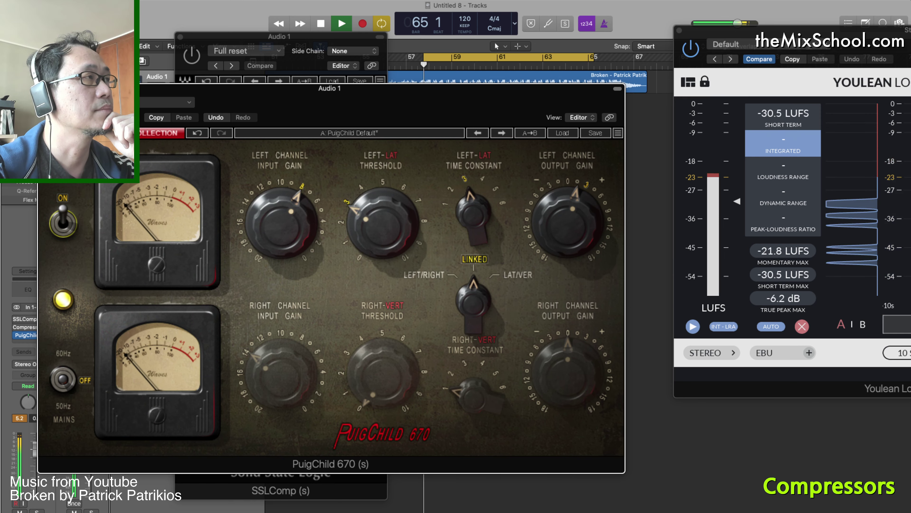
click(27, 334)
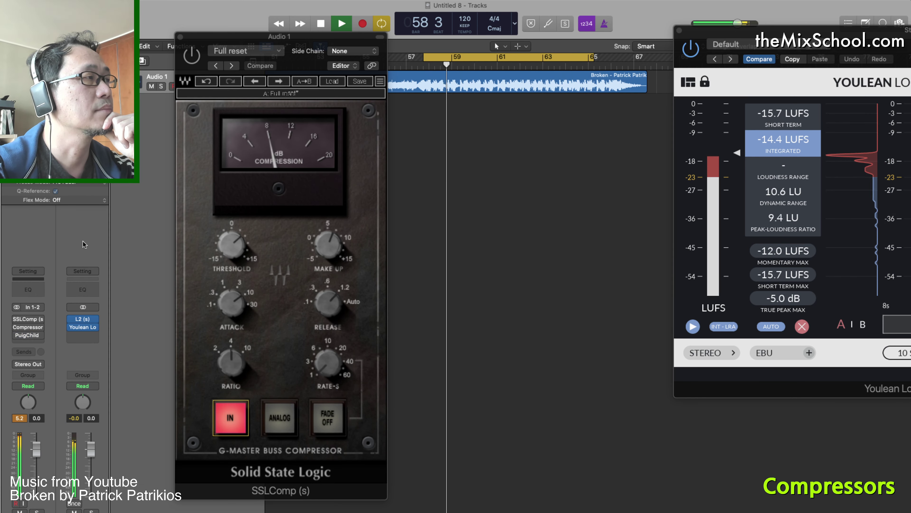
Insert the stereo C1 comp (s) in the empty slot after the PuigChild and reposition its window over the SSL compressor
click(42, 341)
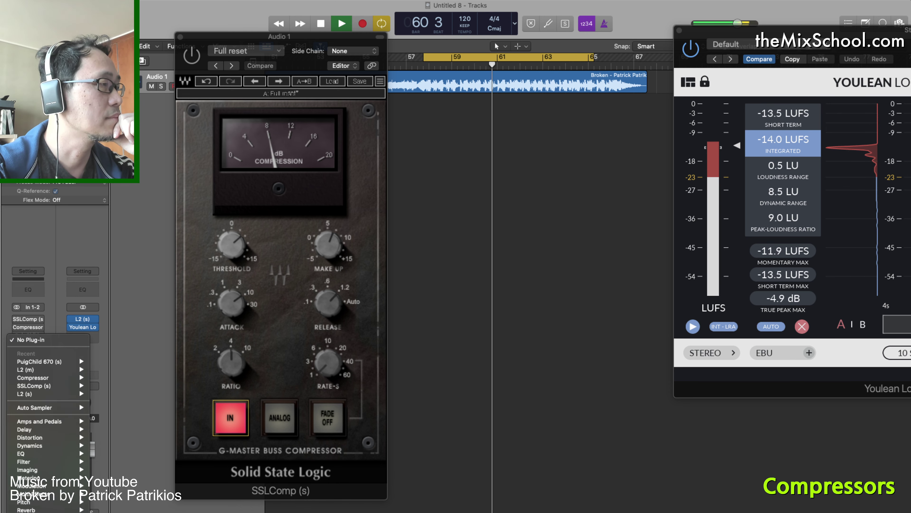
mouse_move(43, 512)
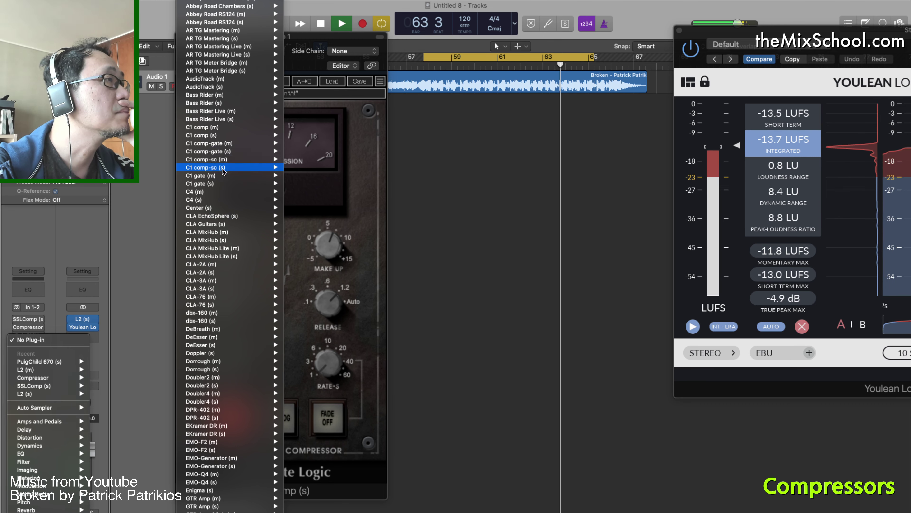
mouse_move(232, 136)
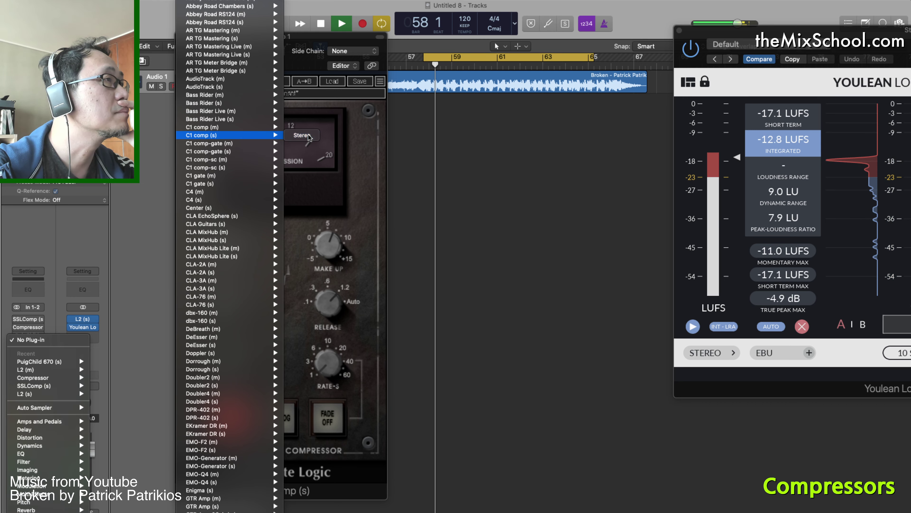
click(301, 135)
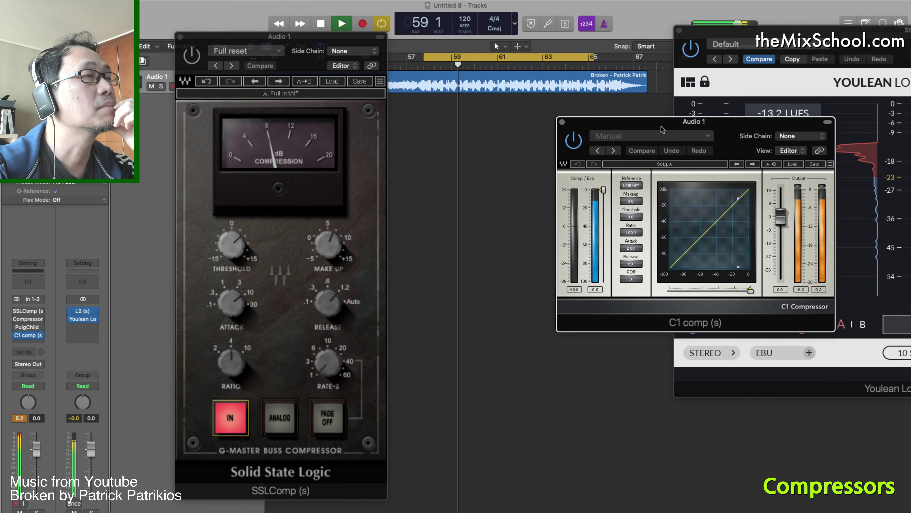
drag(661, 129, 294, 163)
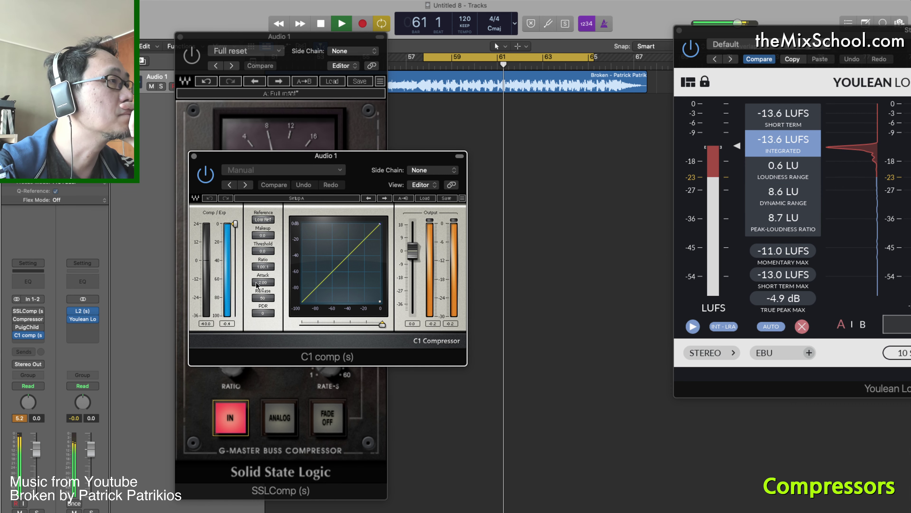
Lengthen the C1's attack and set its ratio to 3.28:1 and threshold to -17.4
mouse_move(257, 286)
mouse_down()
mouse_move(257, 251)
mouse_move(264, 283)
mouse_up()
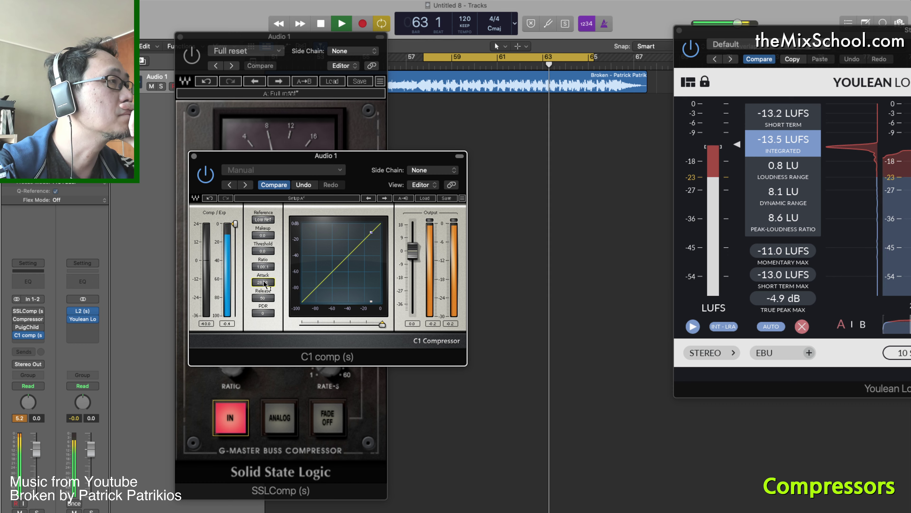
mouse_move(235, 223)
mouse_down()
mouse_move(235, 237)
mouse_move(235, 223)
mouse_up()
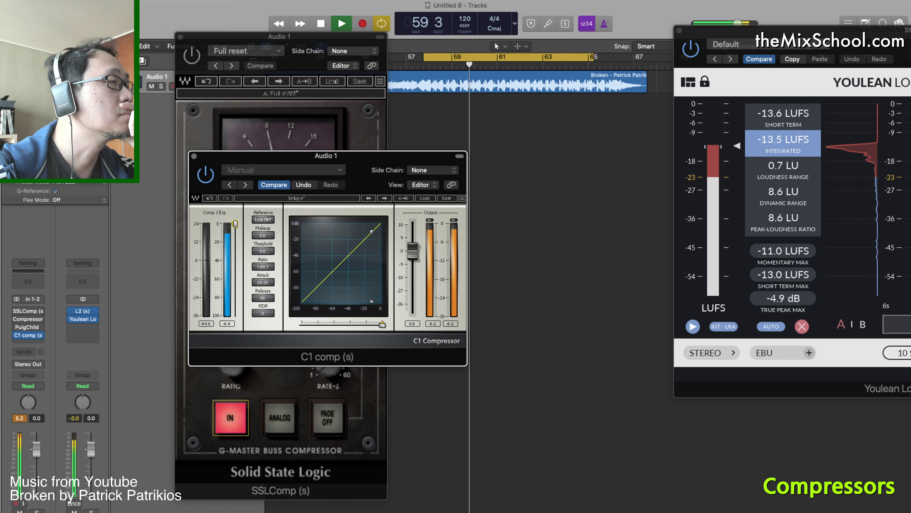
drag(235, 223, 235, 242)
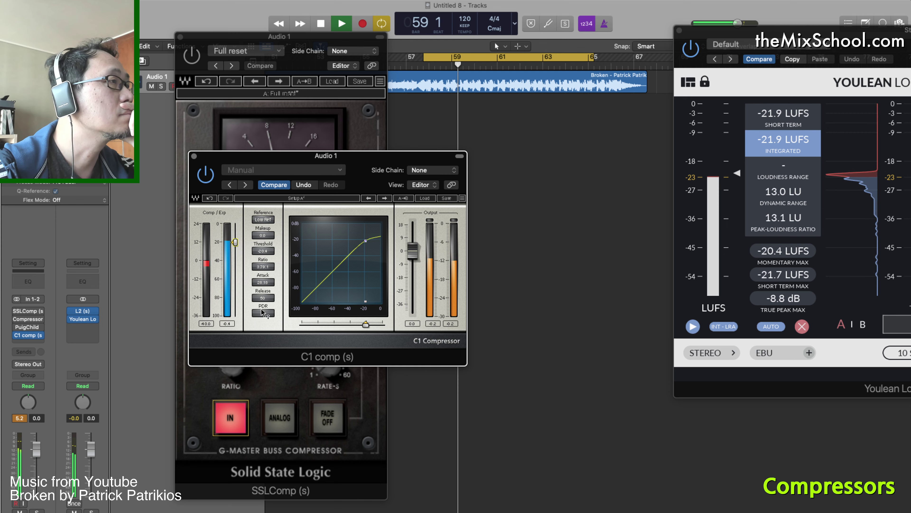
drag(264, 267, 263, 273)
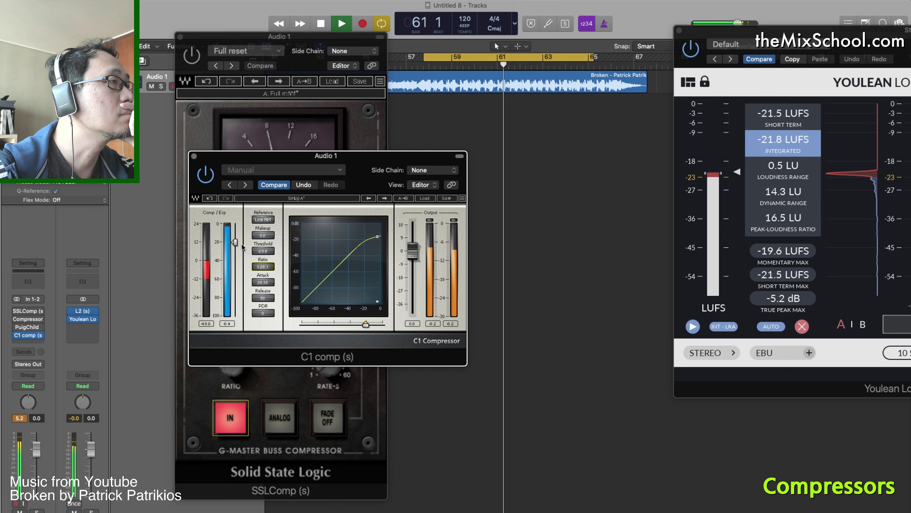
drag(239, 247, 240, 244)
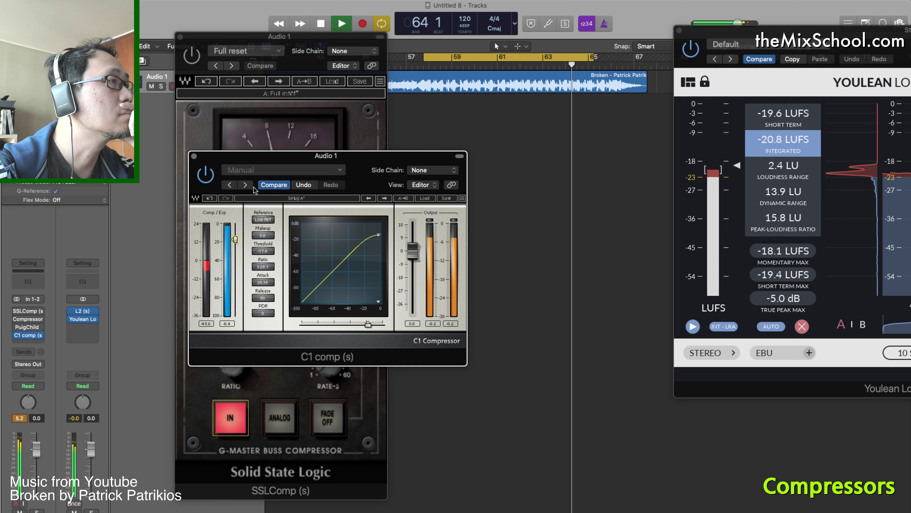
Compare the C1 bypassed and active, then raise its output to 6.1 and its attack to about 20.7
click(210, 179)
click(206, 175)
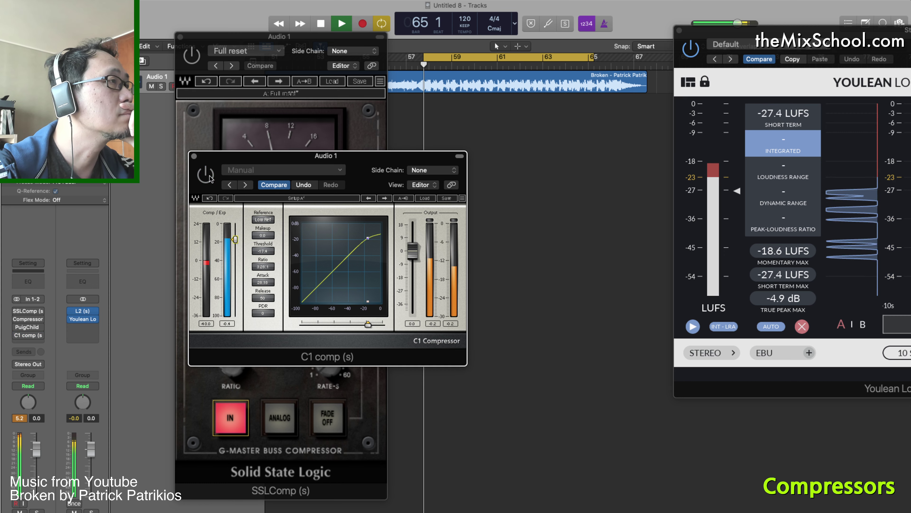
drag(413, 251, 412, 243)
drag(269, 286, 268, 294)
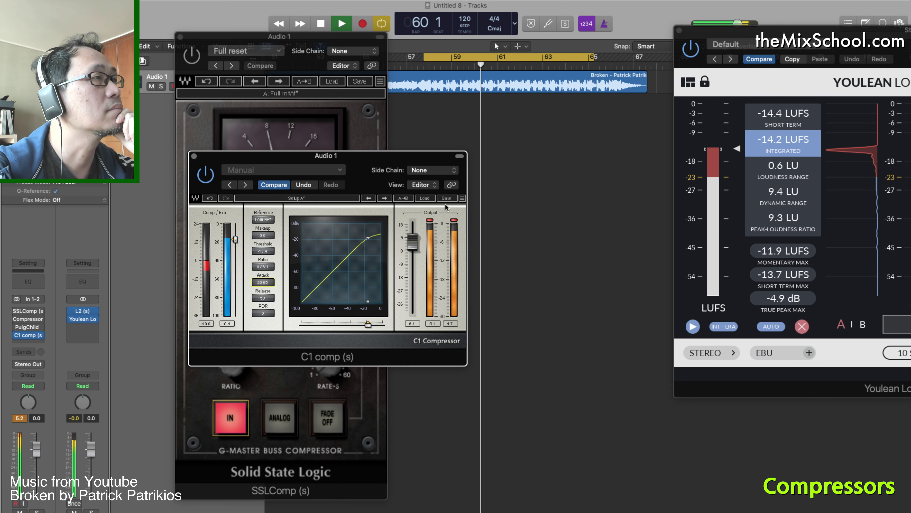
Enlarge the C1 interface to 150% and reposition its window clear of the loudness meter
click(462, 198)
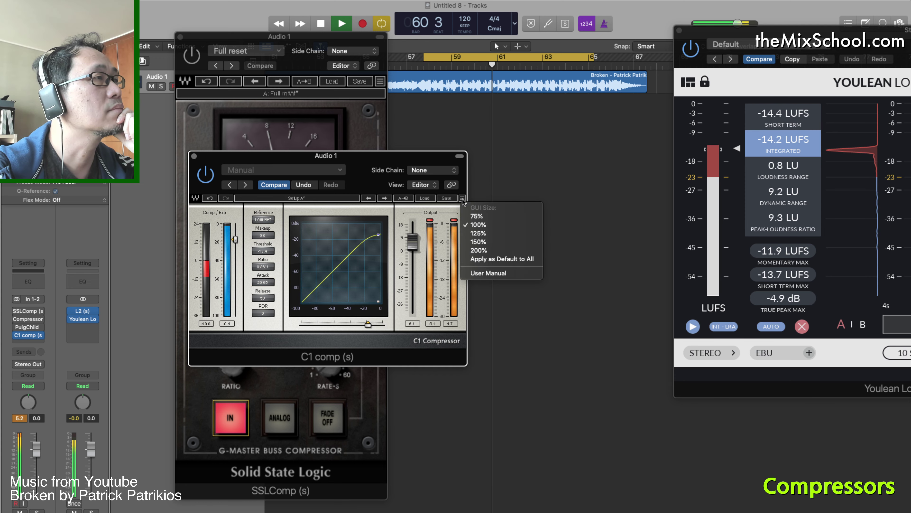
click(482, 232)
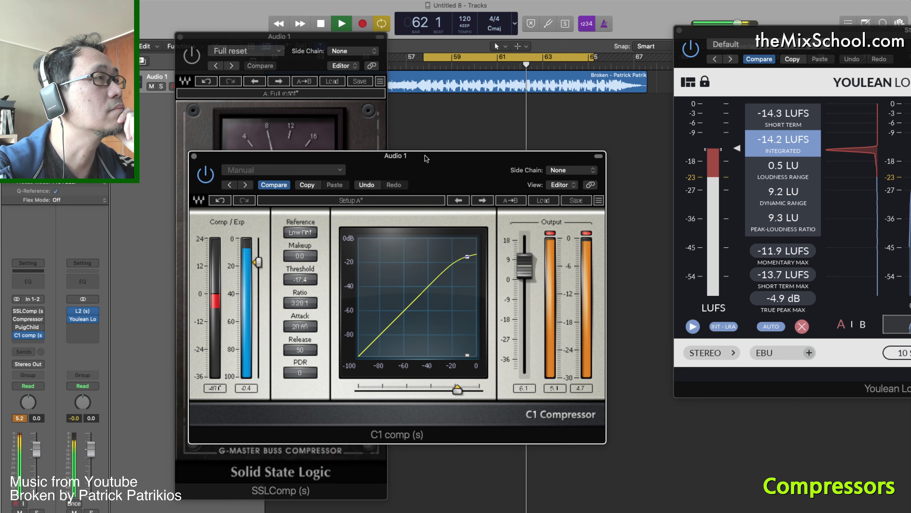
drag(426, 158, 323, 111)
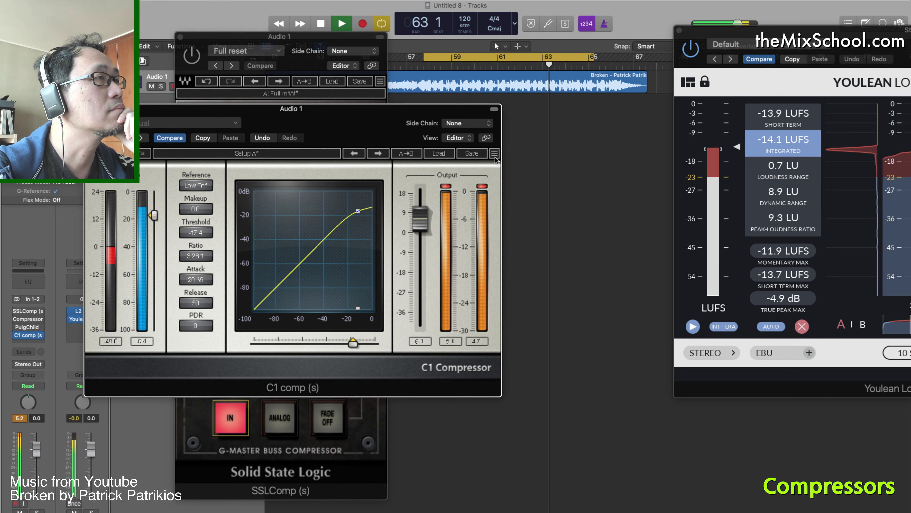
click(494, 153)
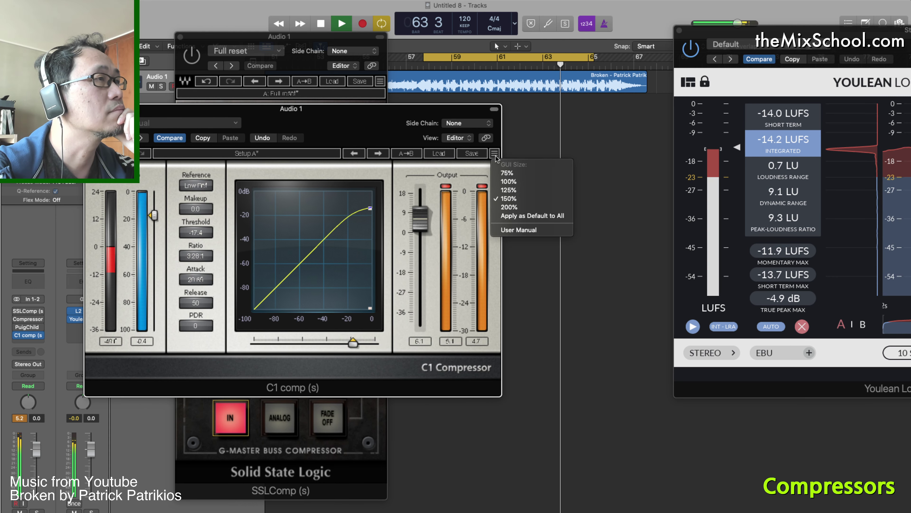
click(360, 133)
Set the C1's threshold to -18.4 and raise its ratio to 3.96:1
drag(154, 215, 153, 216)
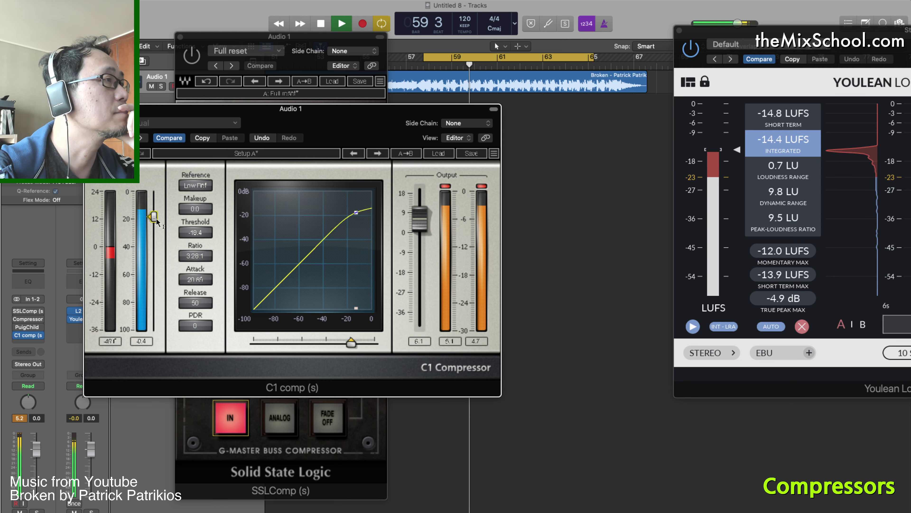
key(Up)
key(Up)
key(Up)
key(Up)
key(Up)
key(Up)
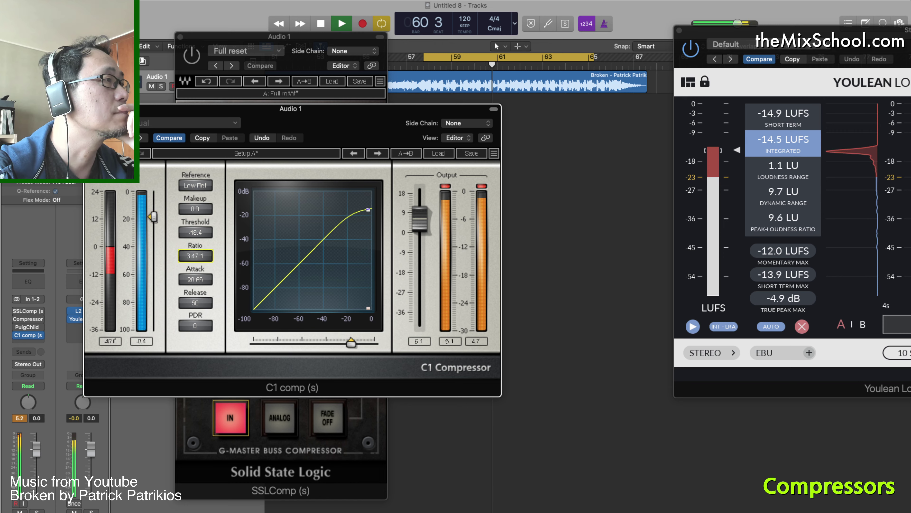
key(Up)
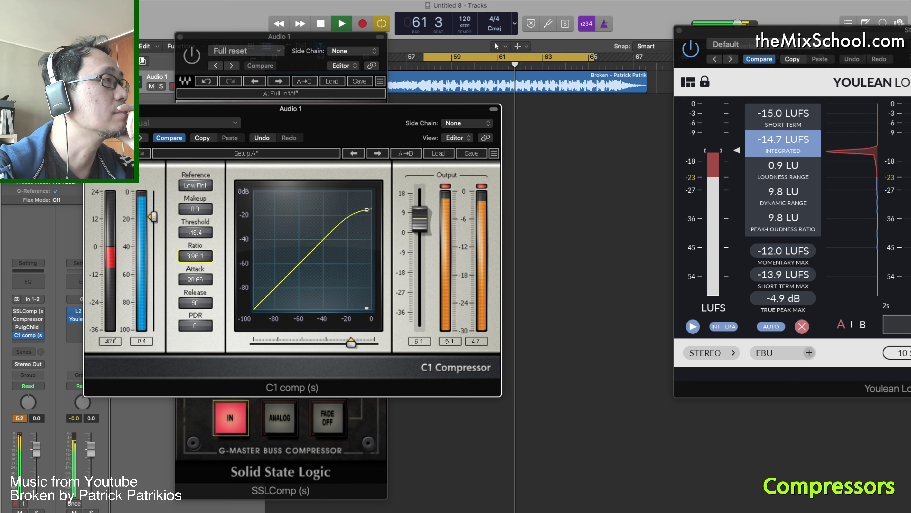
Raise the C1's attack to 26.61
key(Tab)
key(Up)
key(Up)
key(Up)
key(Up)
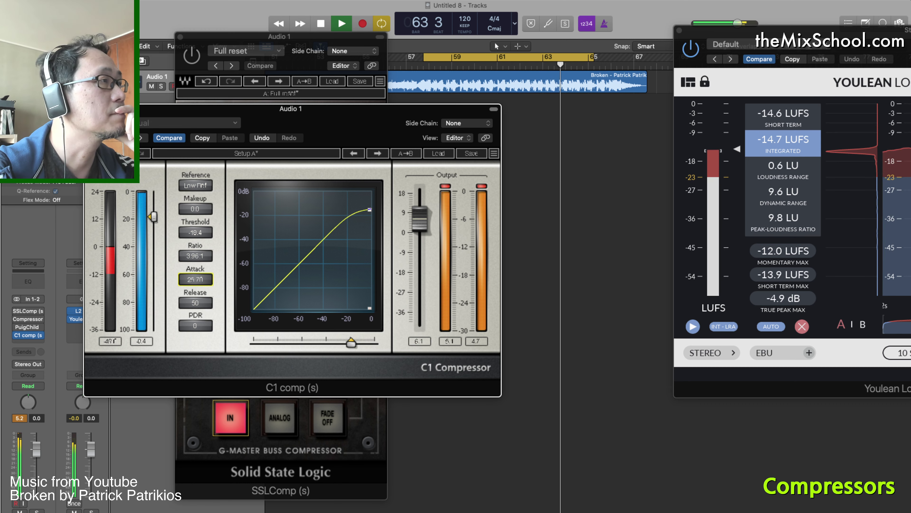
key(Up)
key(Up)
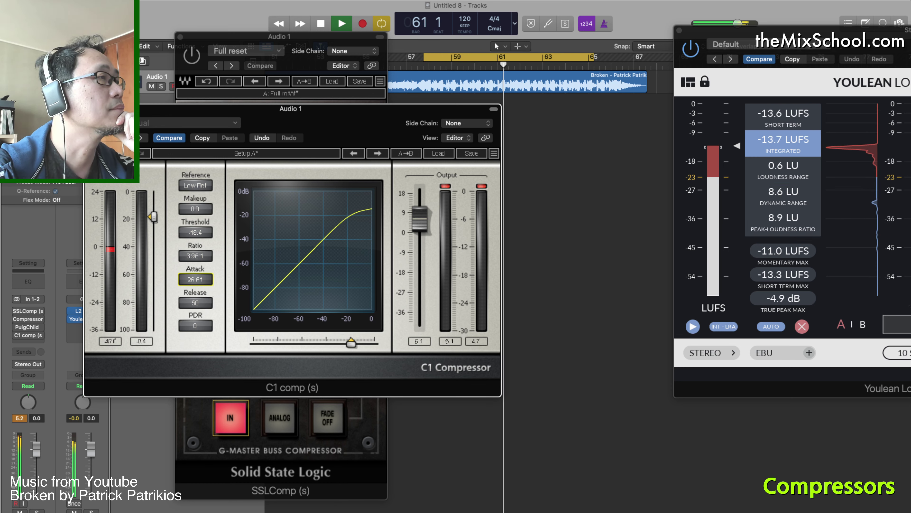
Retune the C1 with threshold -15.2, attack 1.08 and output 7.9
click(190, 258)
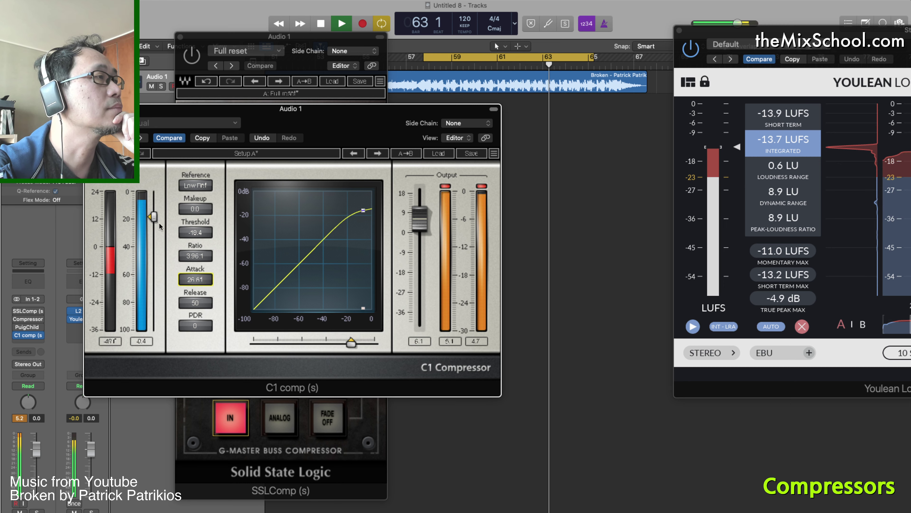
drag(154, 216, 154, 206)
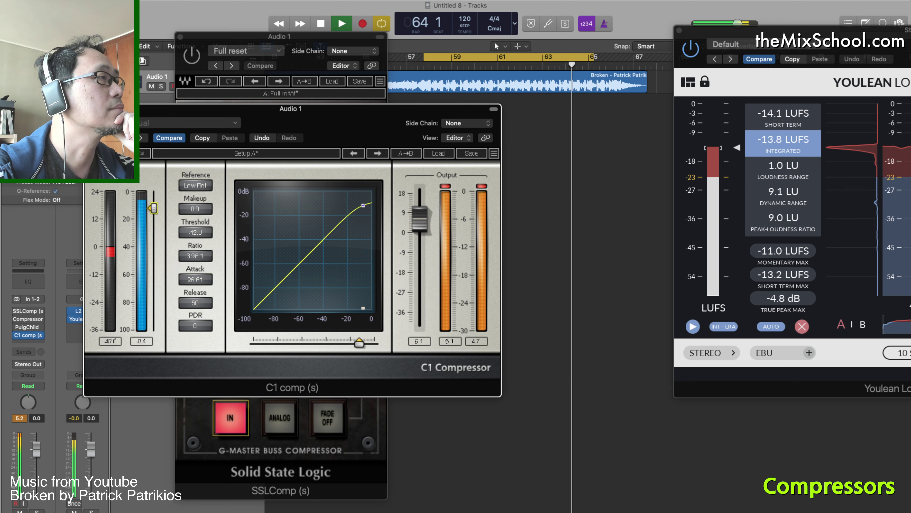
drag(195, 279, 195, 286)
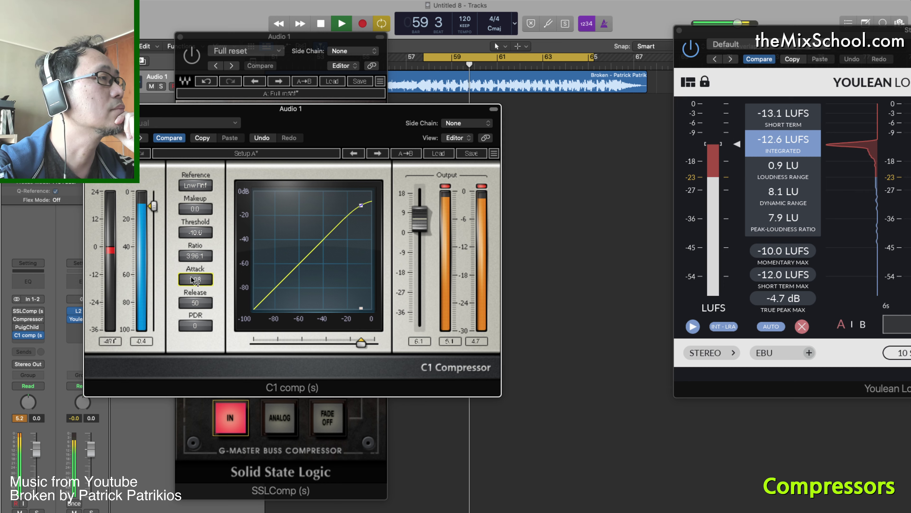
drag(155, 206, 154, 212)
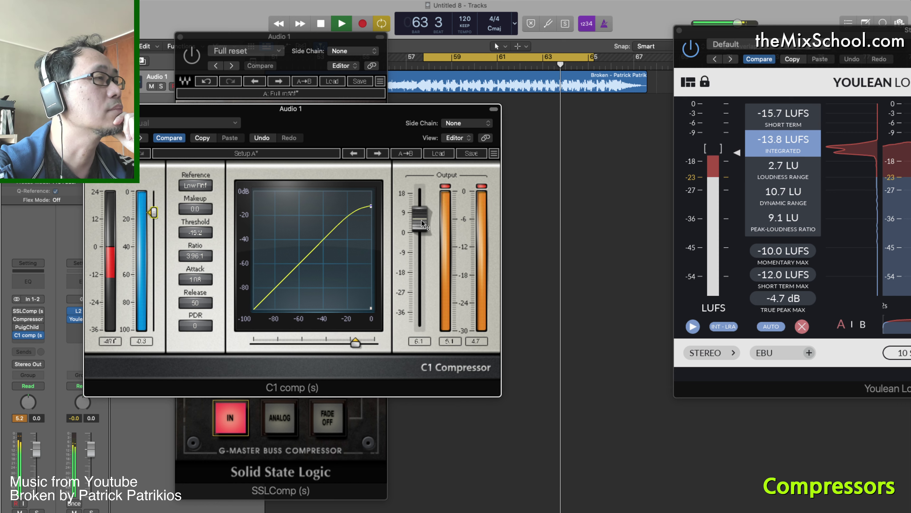
drag(419, 220, 419, 215)
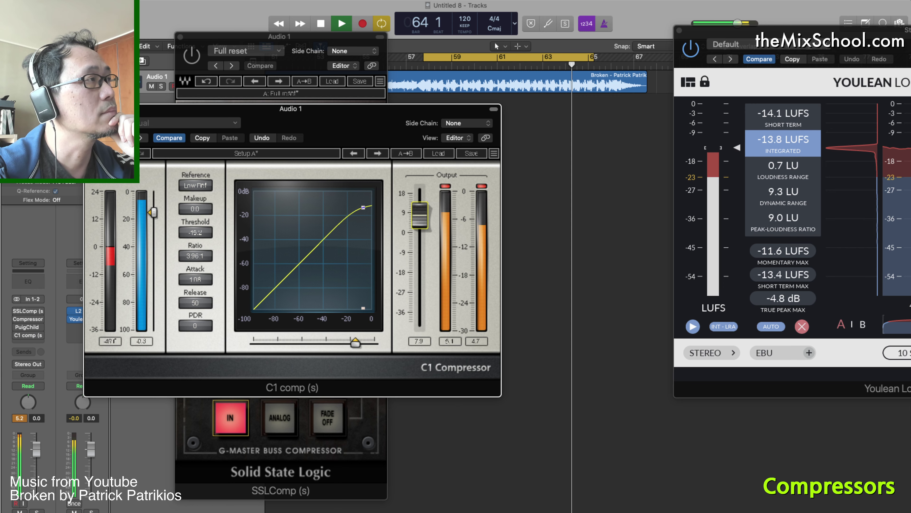
Close the C1 and SSL compressor windows, then reopen the SSL compressor from the track's inserts
key(super+w)
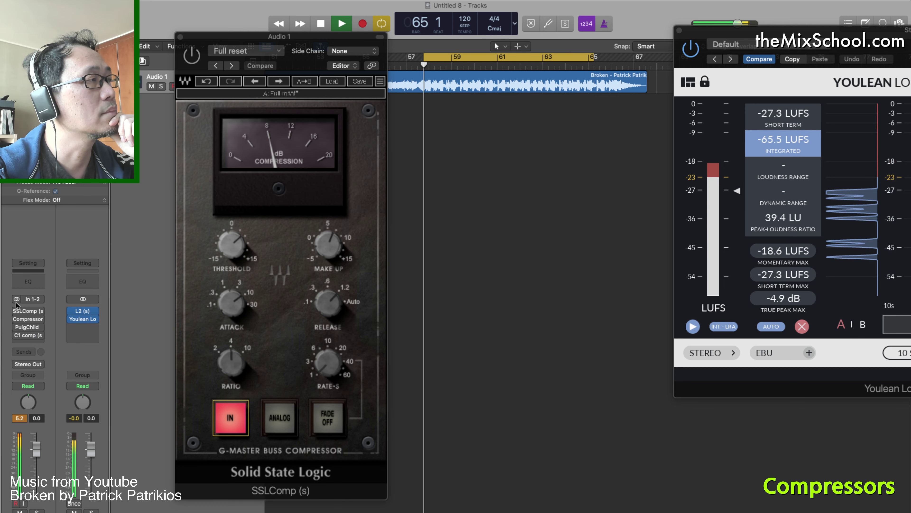
key(super+w)
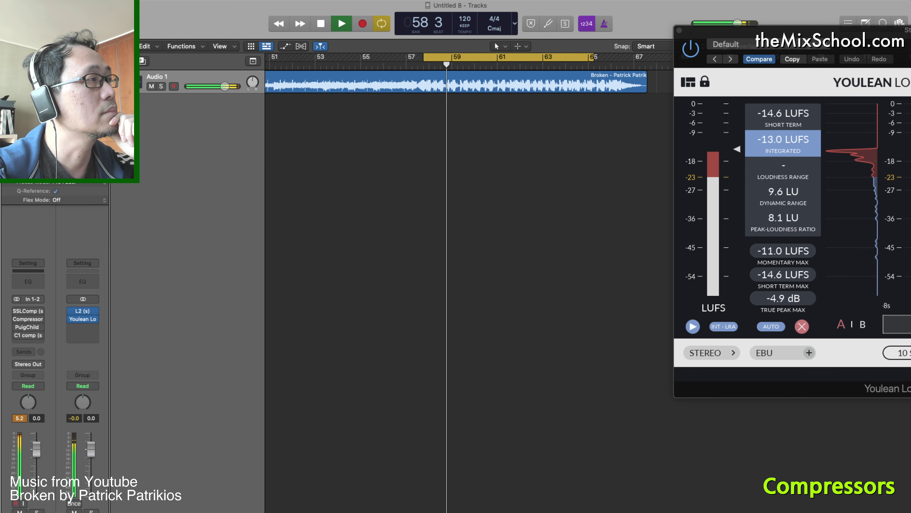
mouse_move(17, 311)
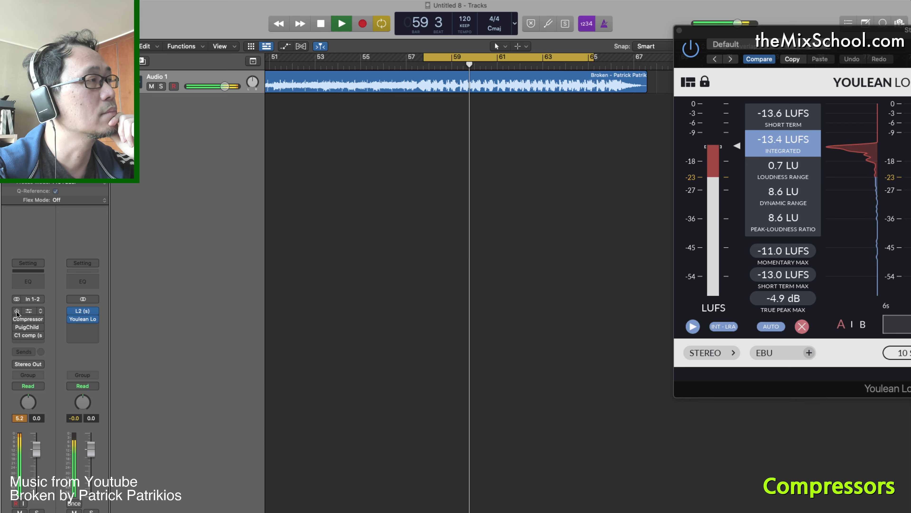
click(29, 311)
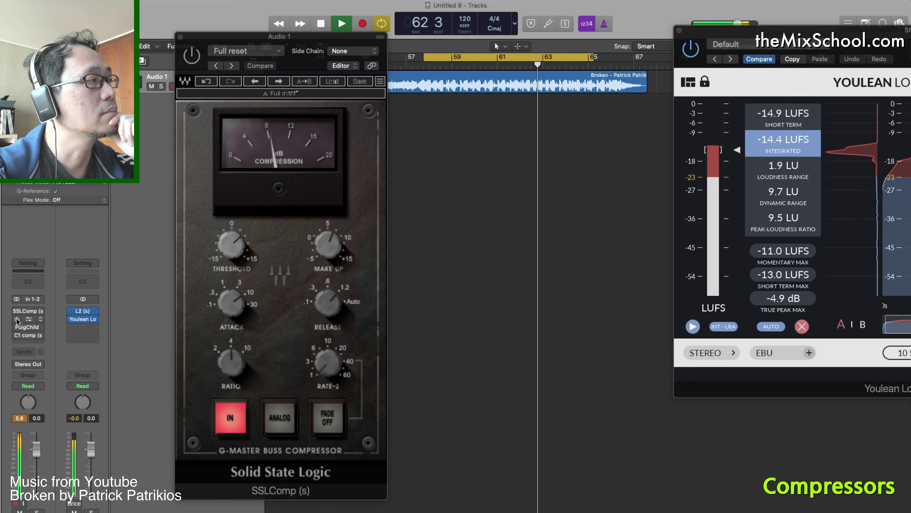
Open Logic's Compressor, lengthen its Vintage Opto attack, then switch from it to the PuigChild
click(27, 319)
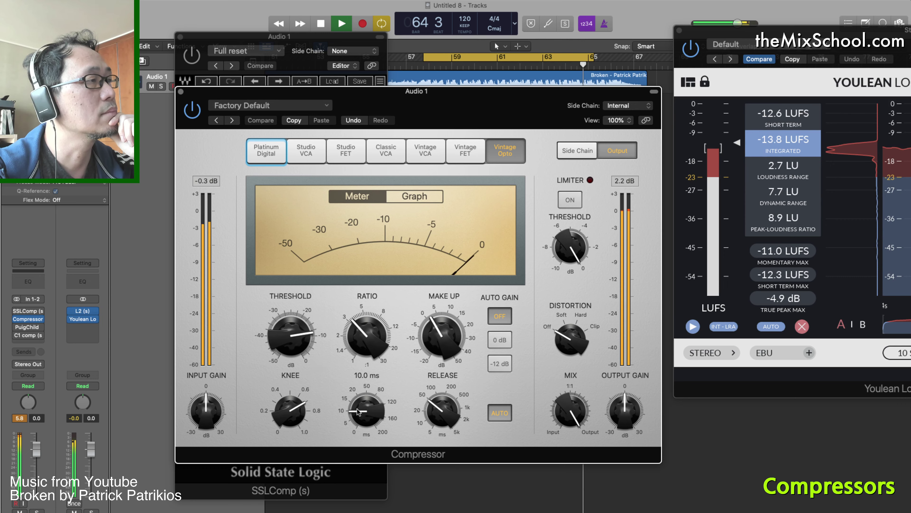
drag(363, 412, 363, 402)
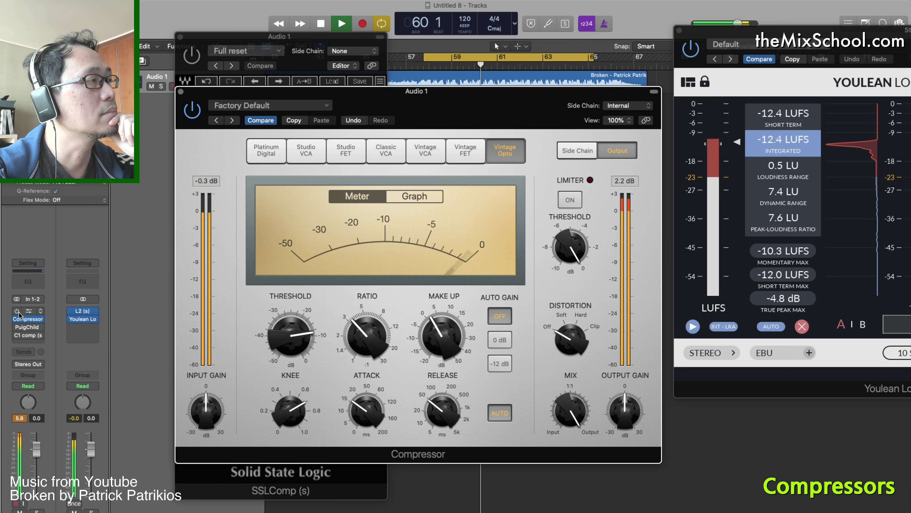
click(17, 326)
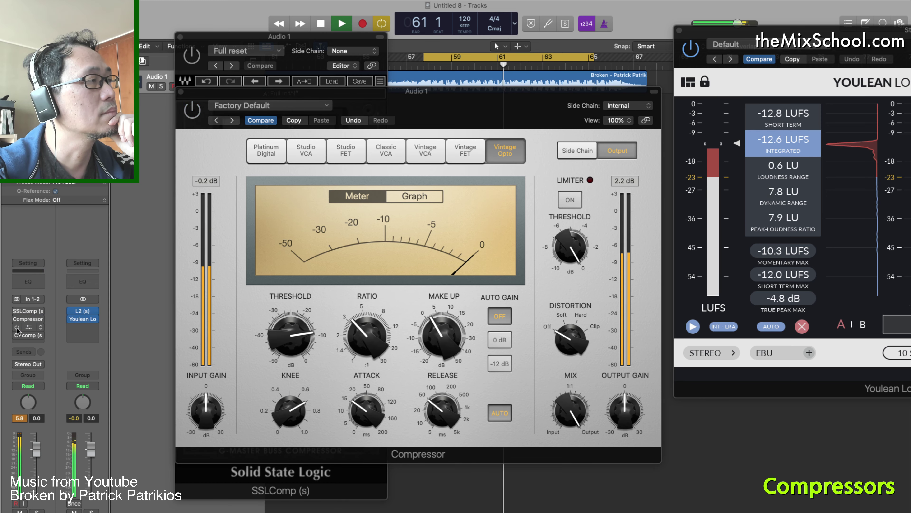
Open the PuigChild, raise its left threshold to about 4, and close its window
click(31, 328)
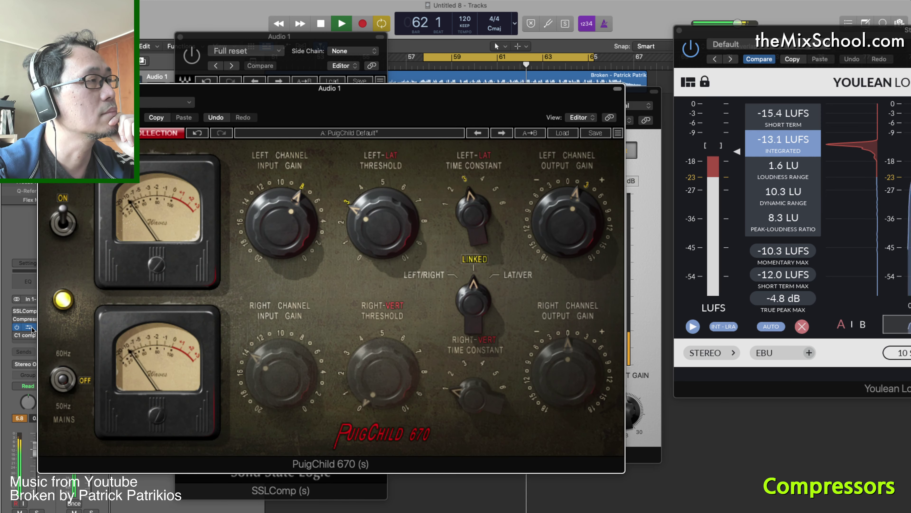
click(562, 220)
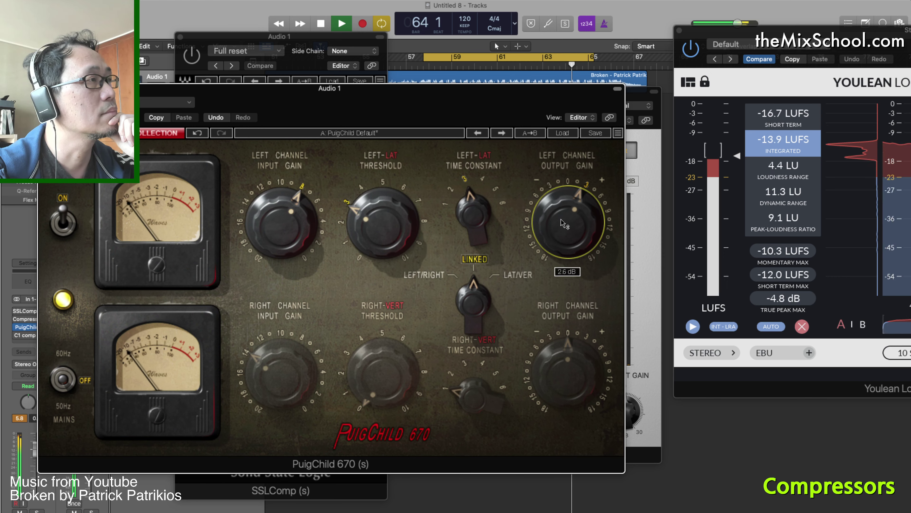
drag(369, 230, 369, 224)
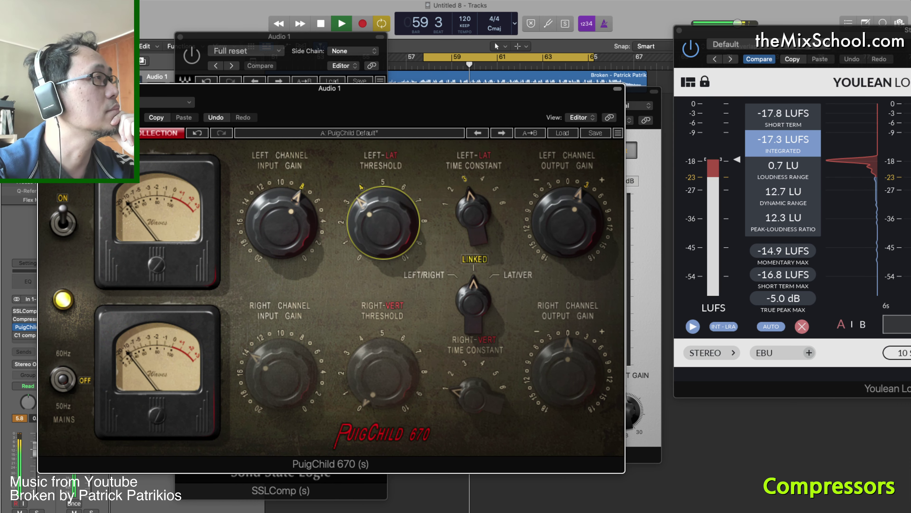
key(super+w)
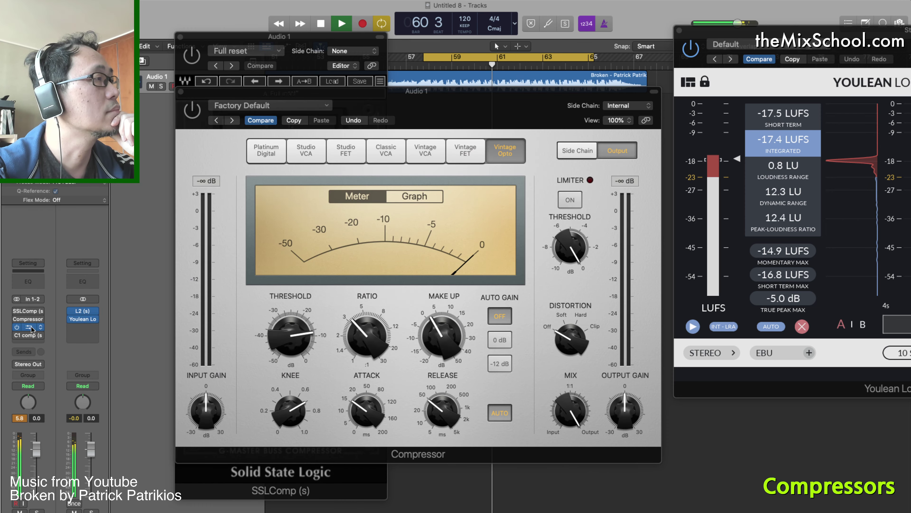
Compare the PuigChild on and off, leave it bypassed, and reopen the C1 as the active compressor
click(15, 332)
click(20, 327)
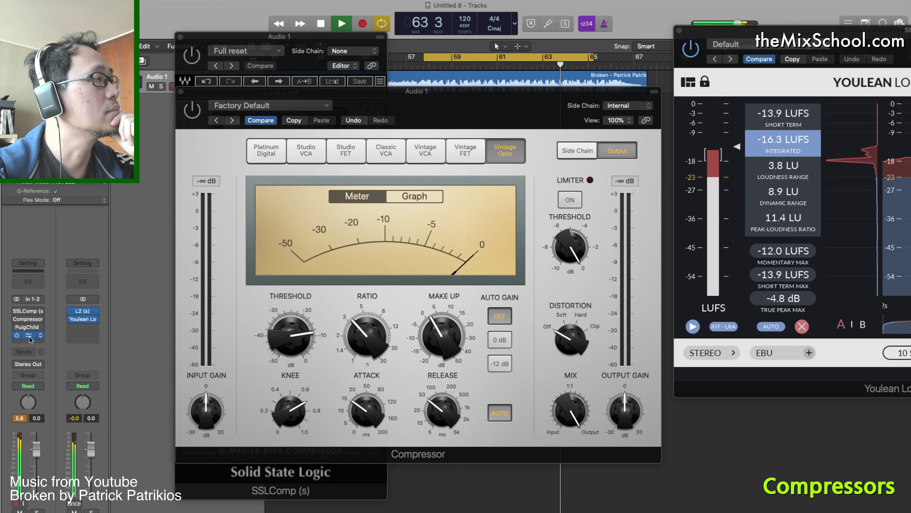
click(29, 337)
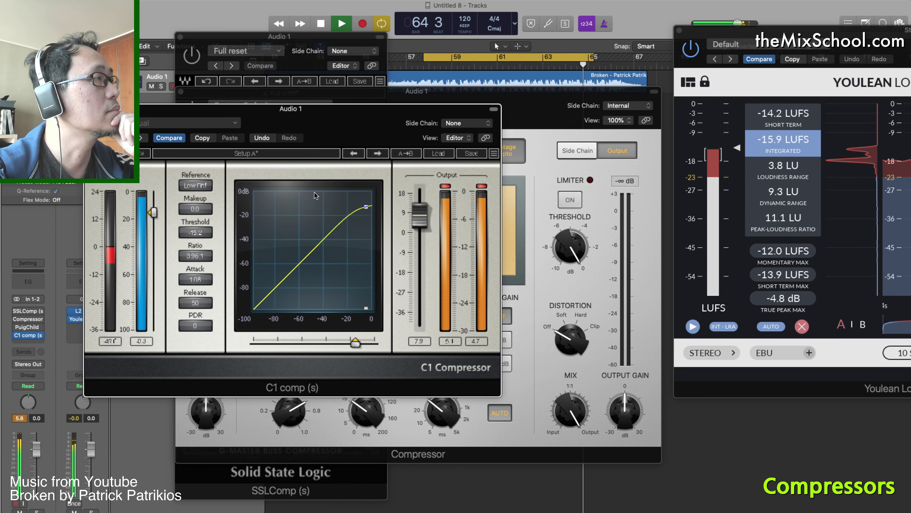